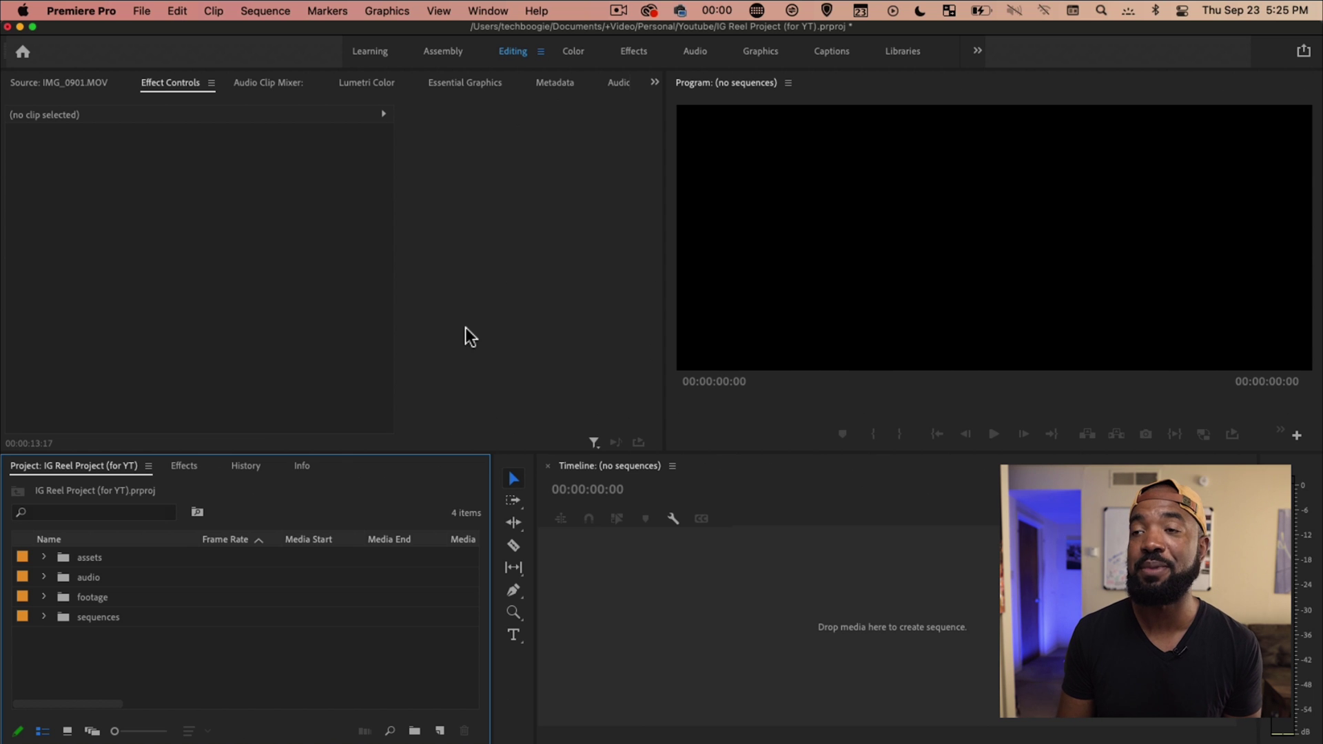
Step: Bring up the File menu to start a new sequence in the IG Reel project
{"action": "left_click", "coordinate": [138, 11]}
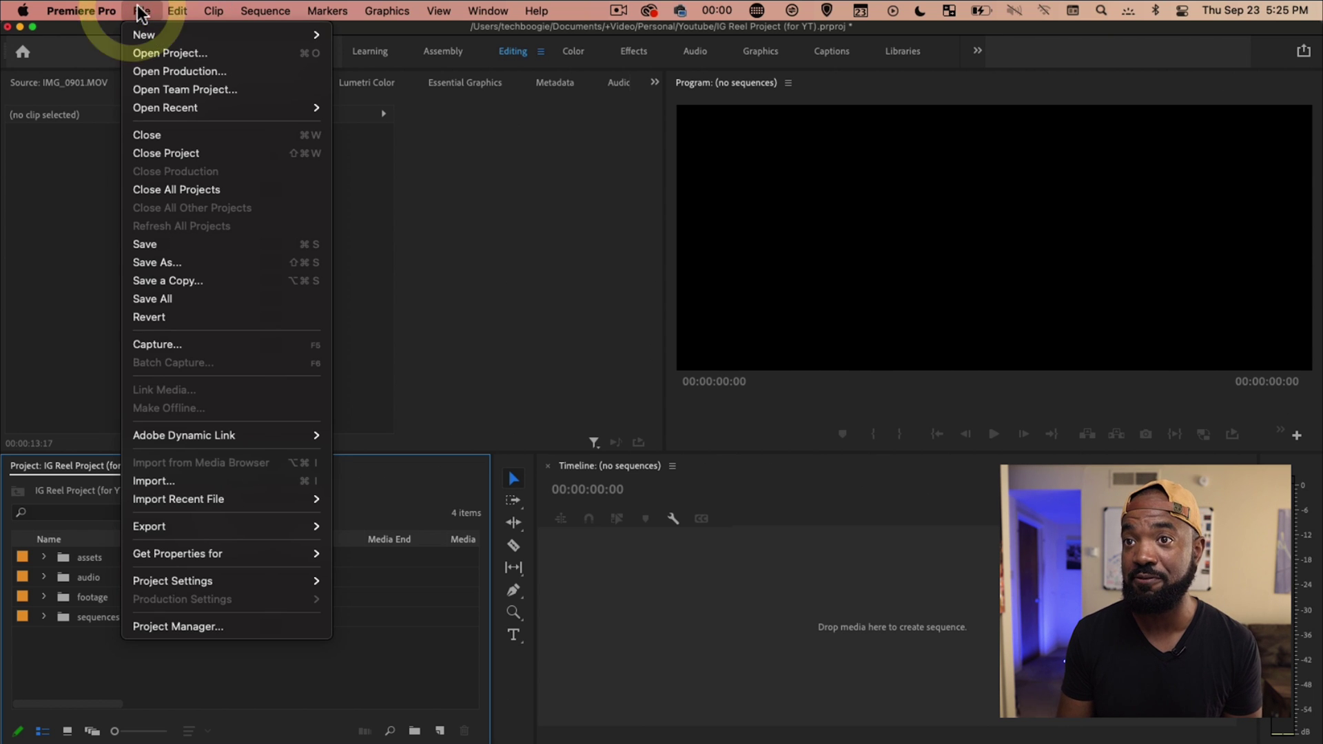
Step: Start a new sequence based on the Digital SLR 1080p DSLR 1080p24 preset
{"action": "mouse_move", "coordinate": [165, 43]}
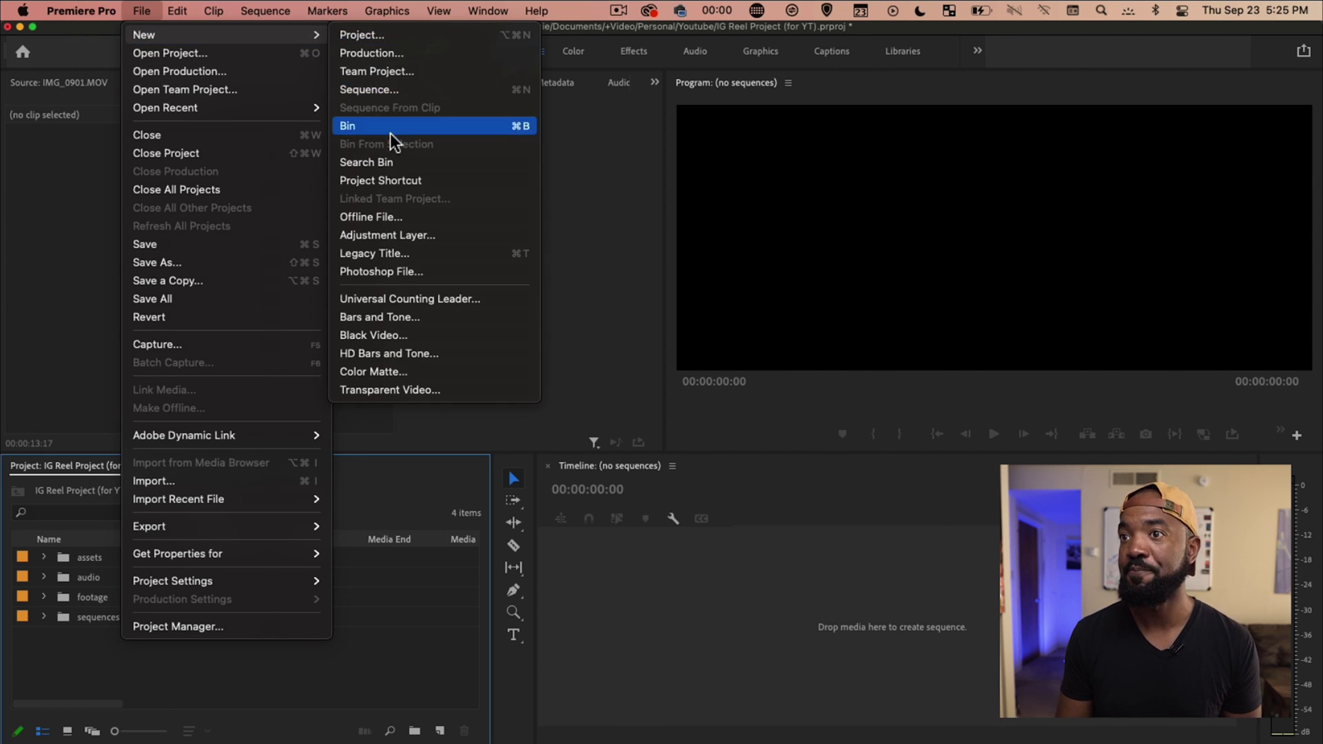
{"action": "left_click", "coordinate": [392, 89]}
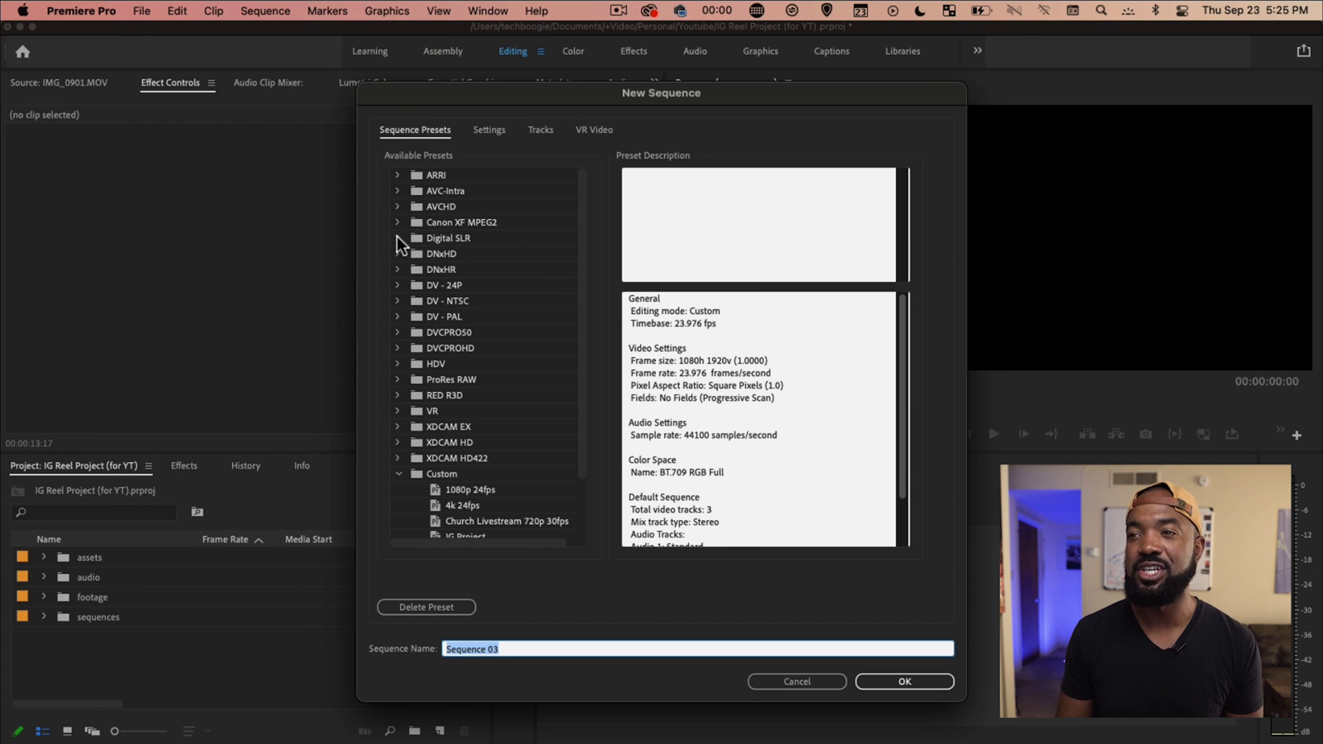
{"action": "left_click", "coordinate": [398, 238]}
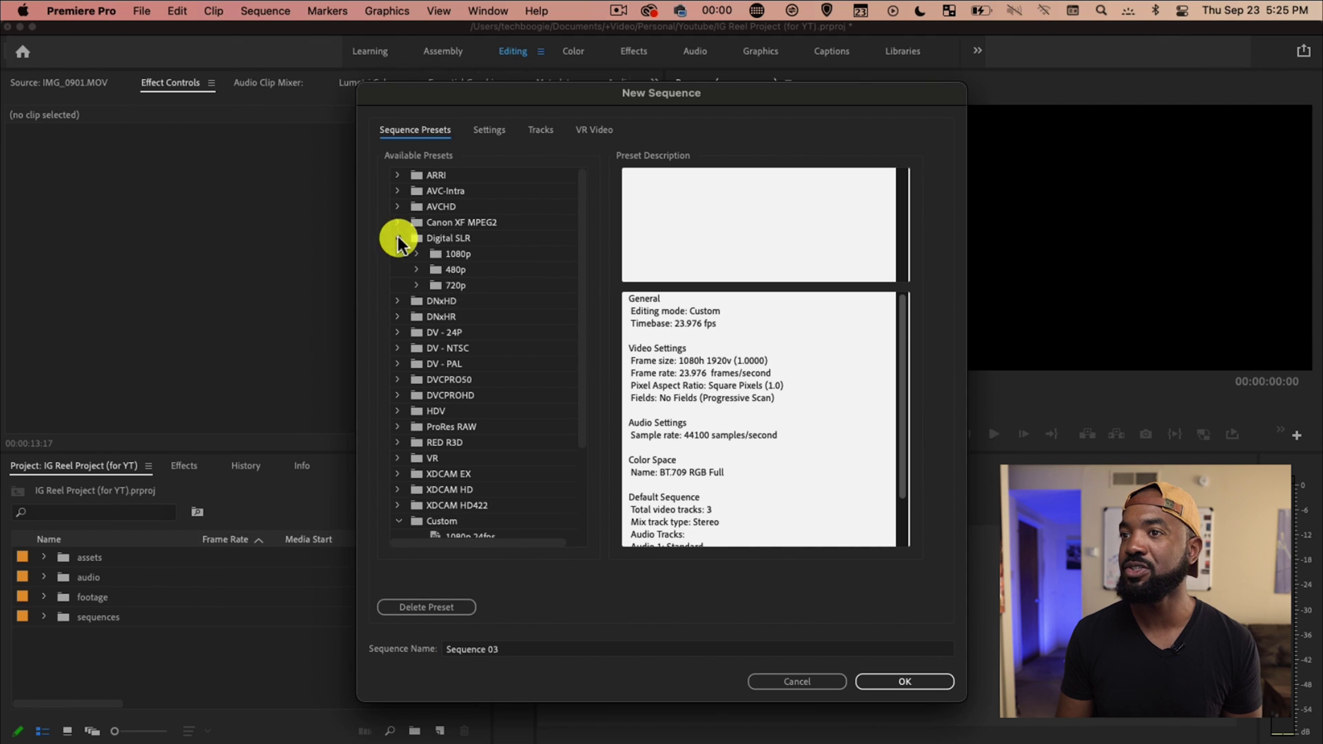
{"action": "left_click", "coordinate": [415, 253]}
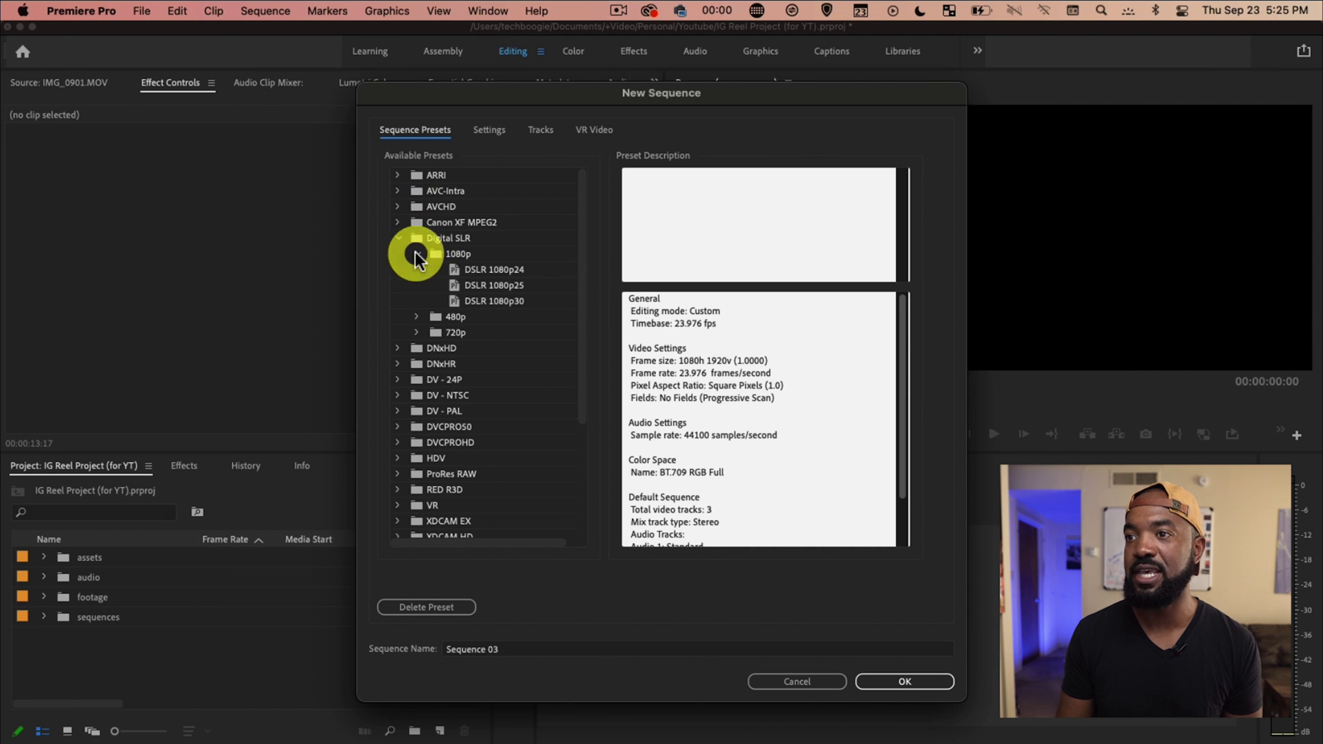
{"action": "left_click", "coordinate": [488, 269]}
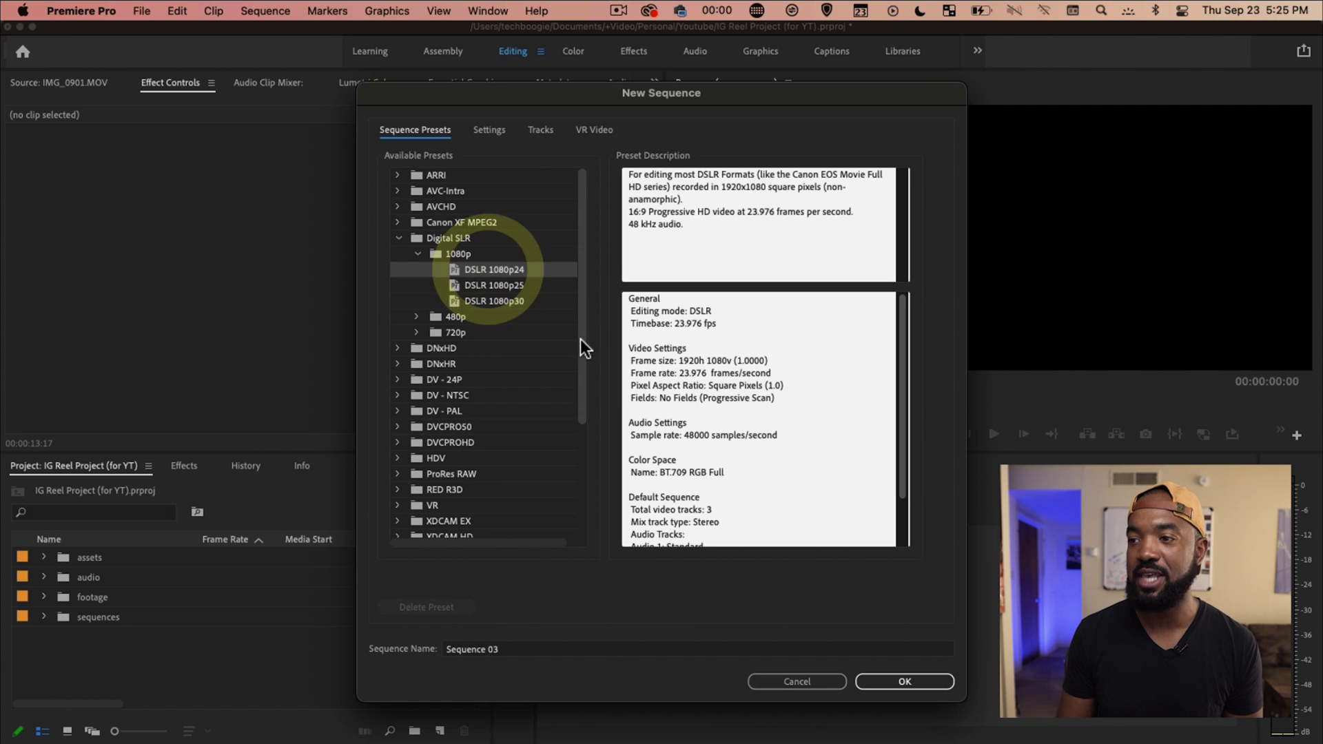
Step: Set the sequence frame size to 1080 × 1920 vertical and begin saving it as a preset
{"action": "left_click", "coordinate": [489, 130]}
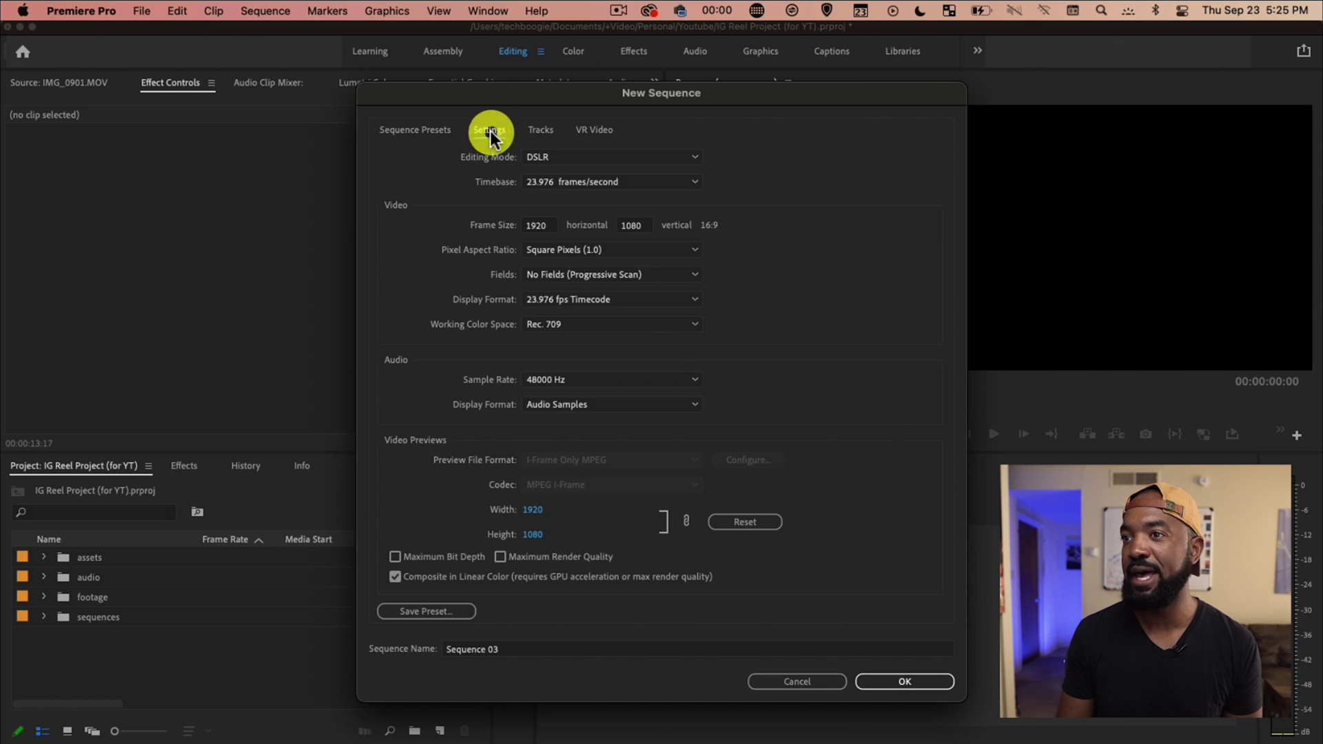
{"action": "left_click", "coordinate": [544, 223]}
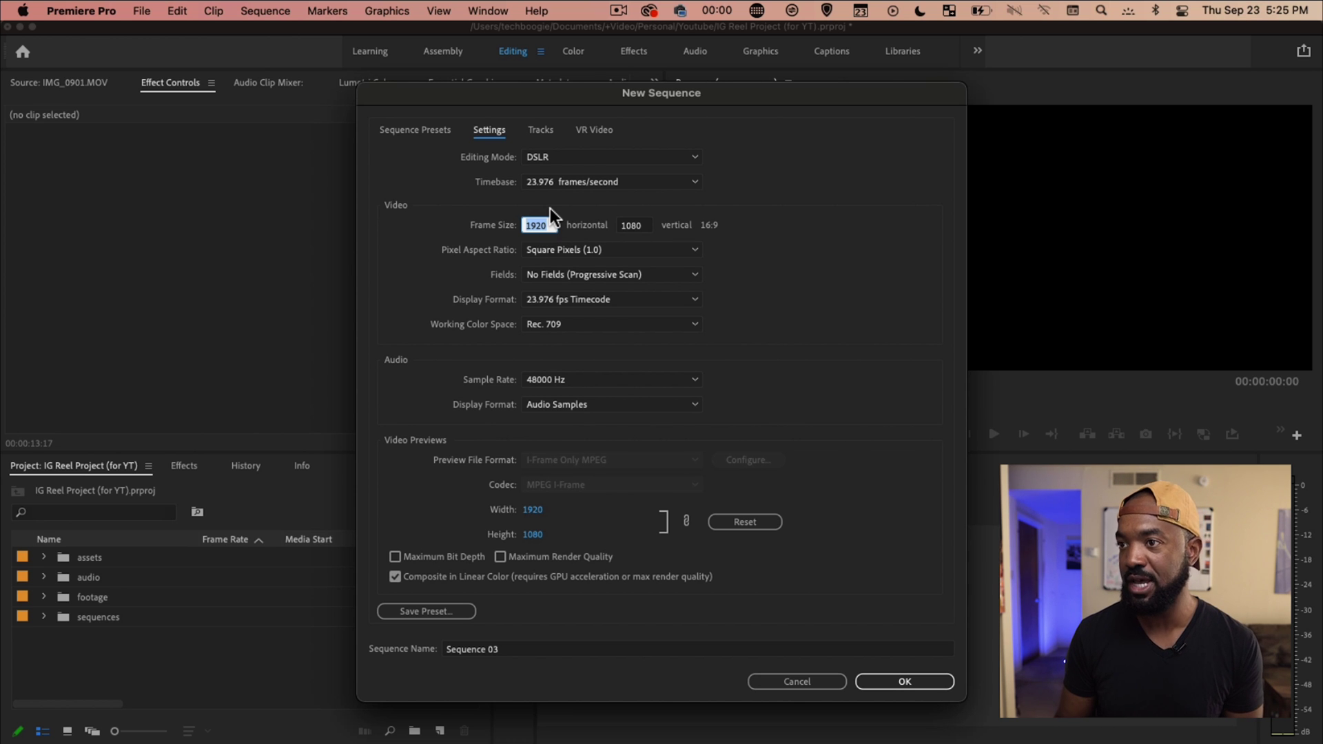
{"action": "type", "text": "1080"}
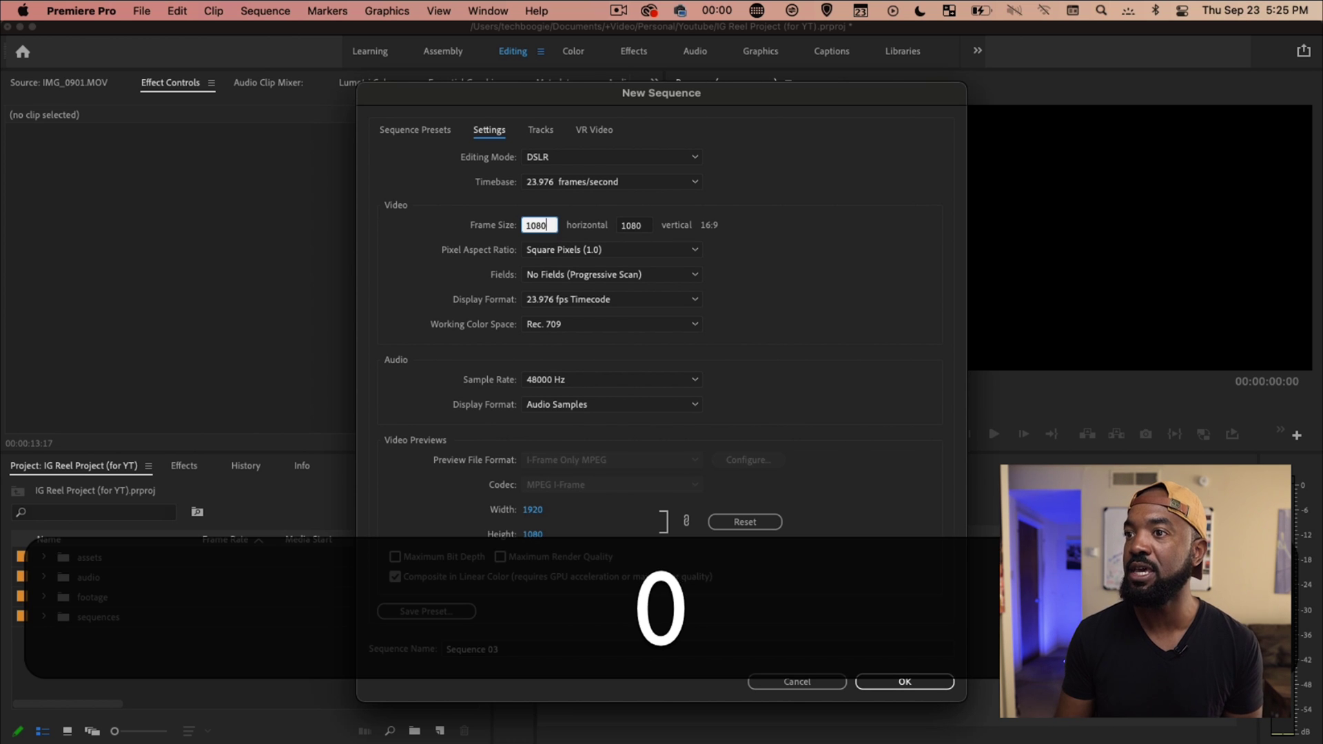
{"action": "left_click", "coordinate": [637, 225]}
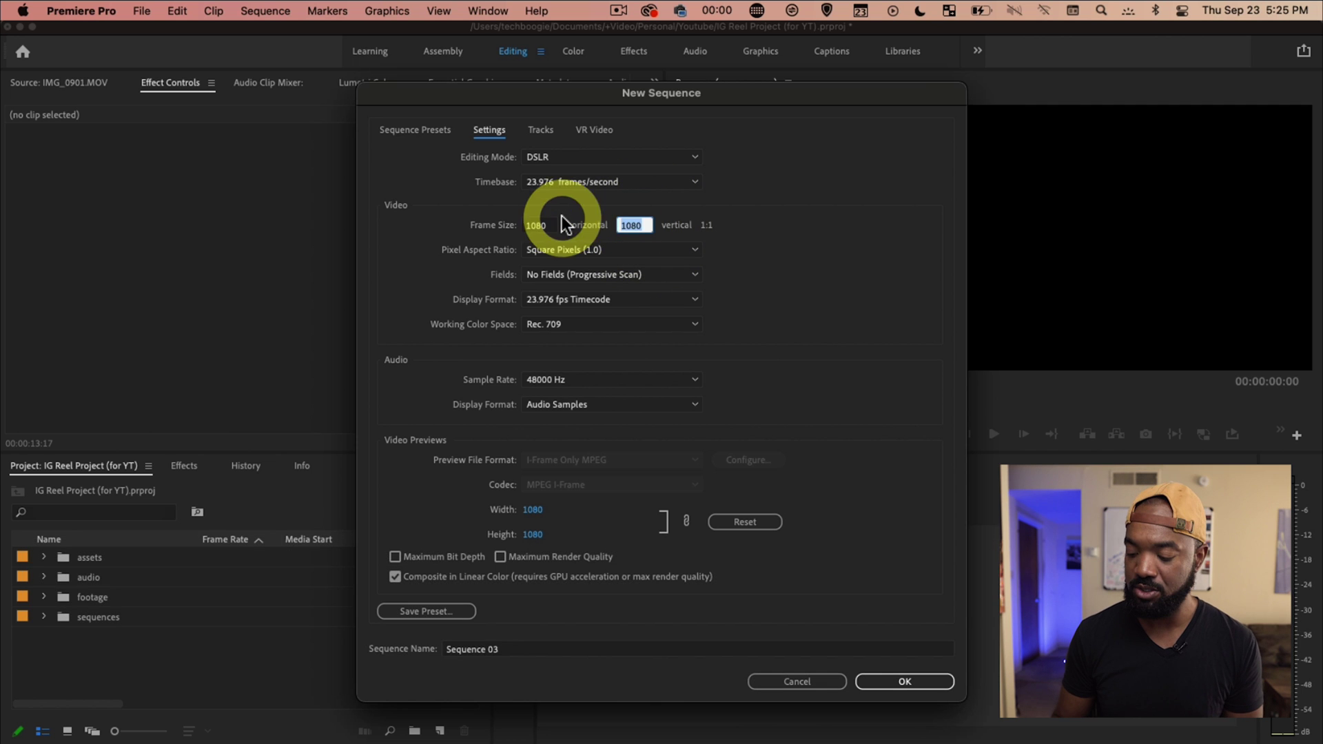
{"action": "type", "text": "1920"}
{"action": "left_click", "coordinate": [545, 528]}
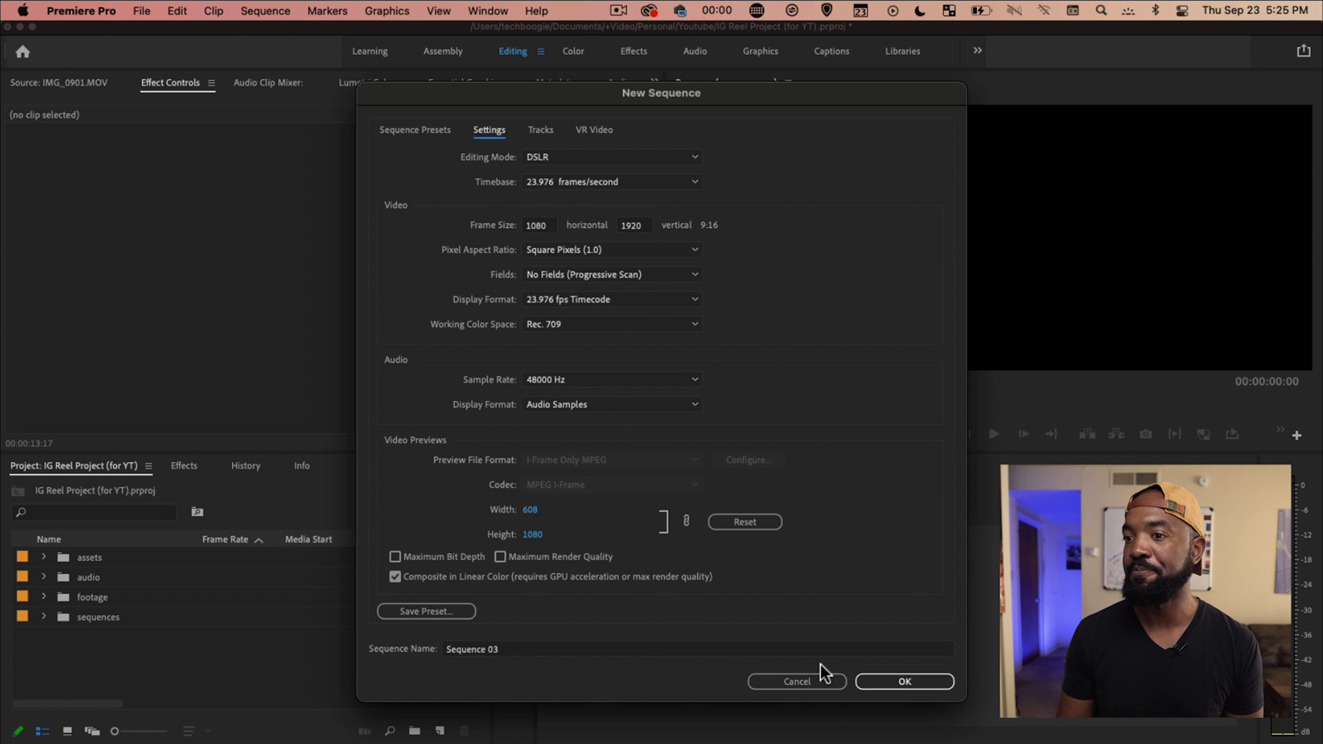
{"action": "left_click", "coordinate": [419, 602]}
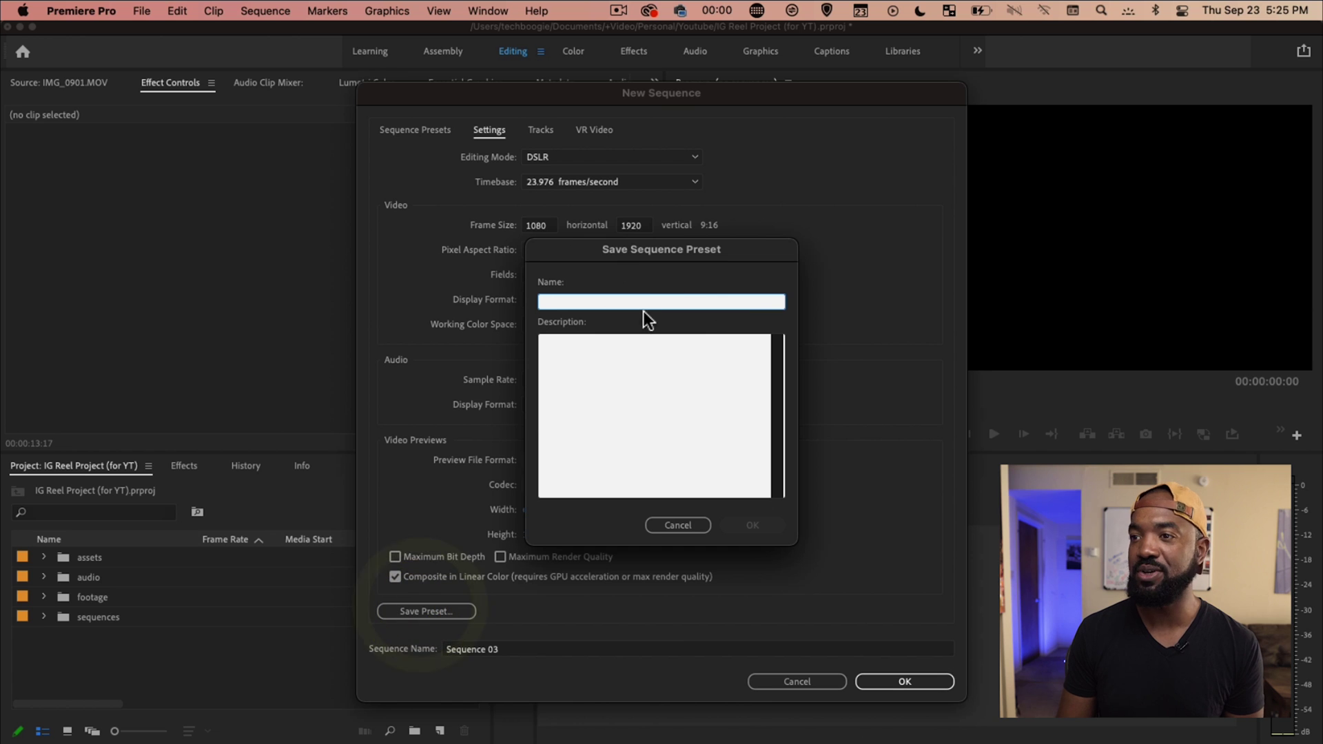
Step: Save the preset as 'IG Reels', then open Sequence 01 in the timeline
{"action": "type", "text": "IG "}
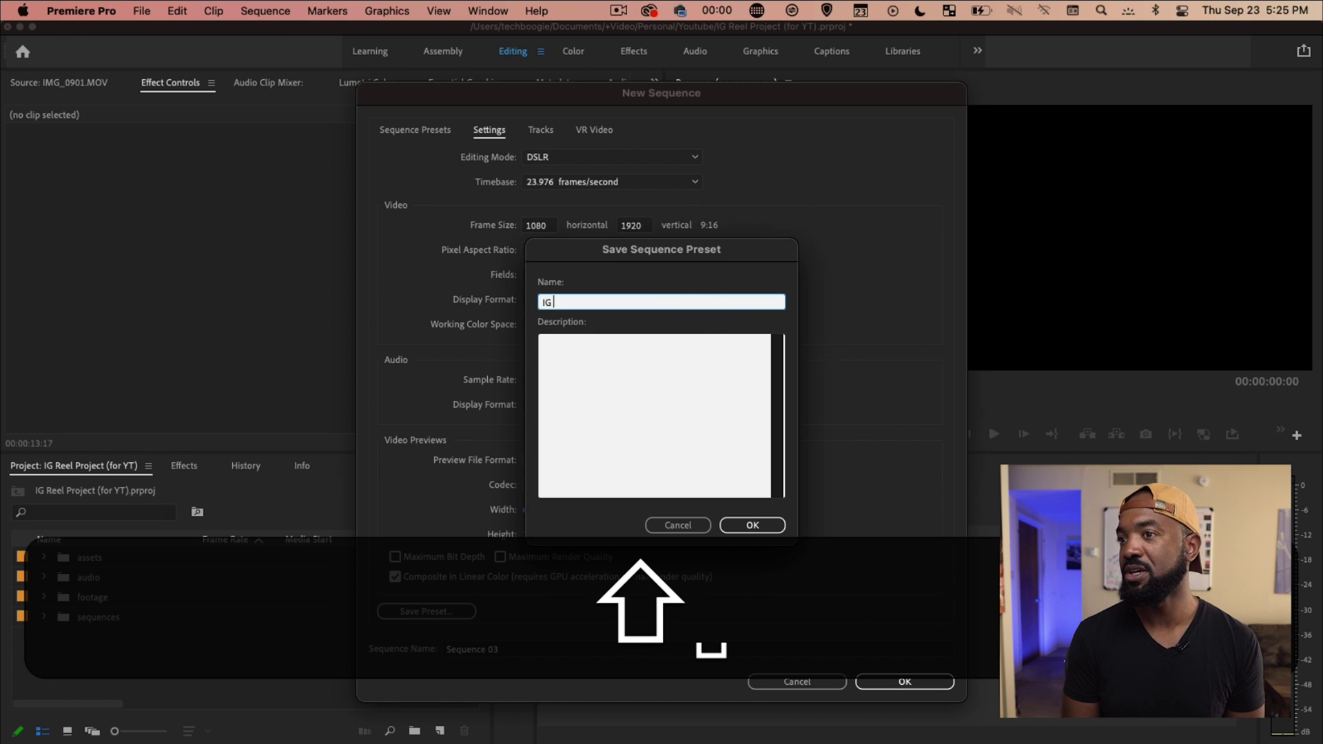
{"action": "type", "text": "Reels"}
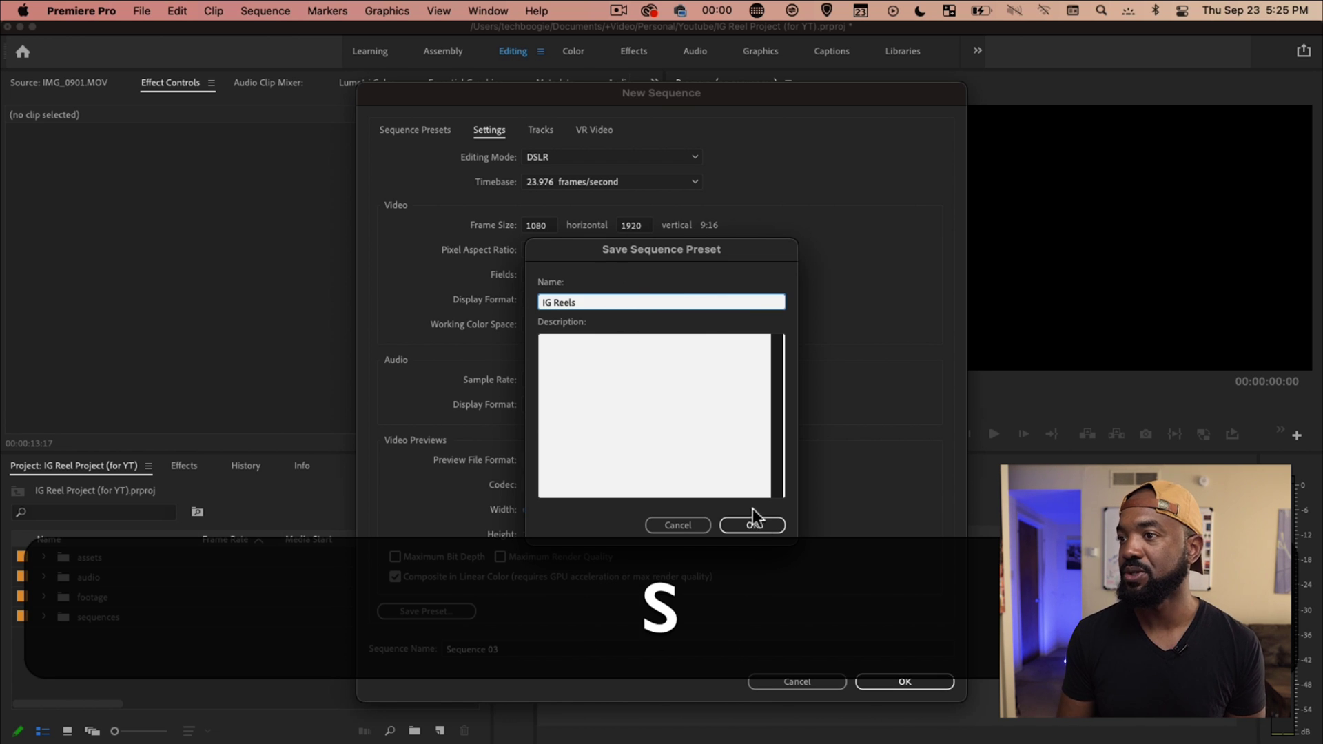
{"action": "left_click", "coordinate": [753, 524]}
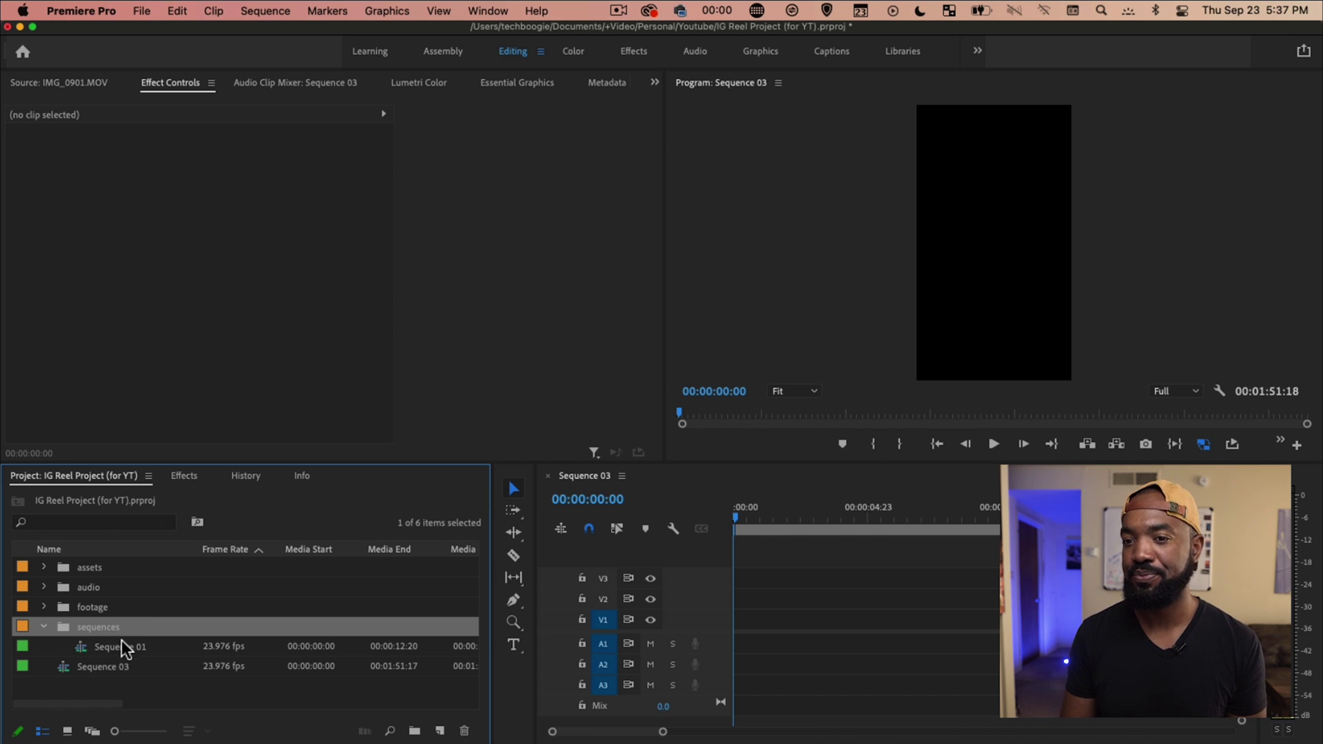
{"action": "double_click", "coordinate": [122, 641]}
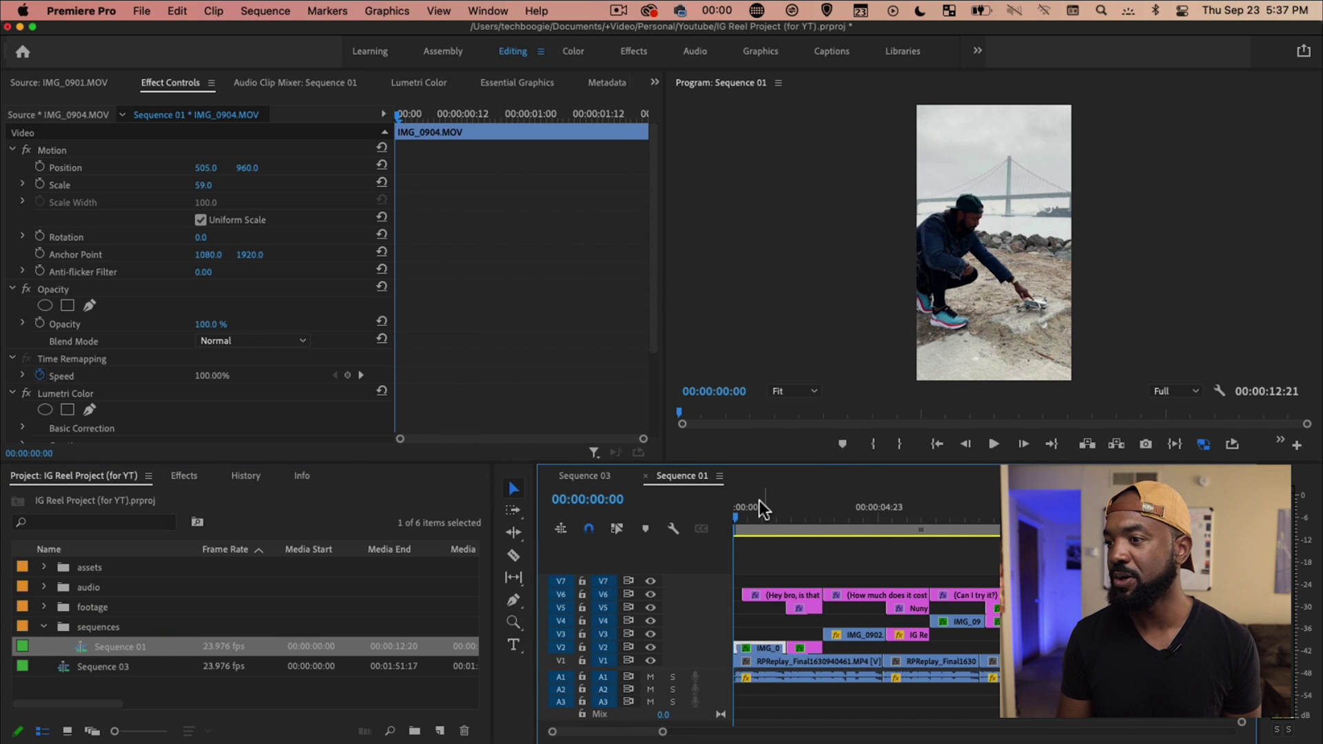
Step: Play Sequence 01 in the maximized Program Monitor, then return the playhead to the start
{"action": "left_click", "coordinate": [678, 510]}
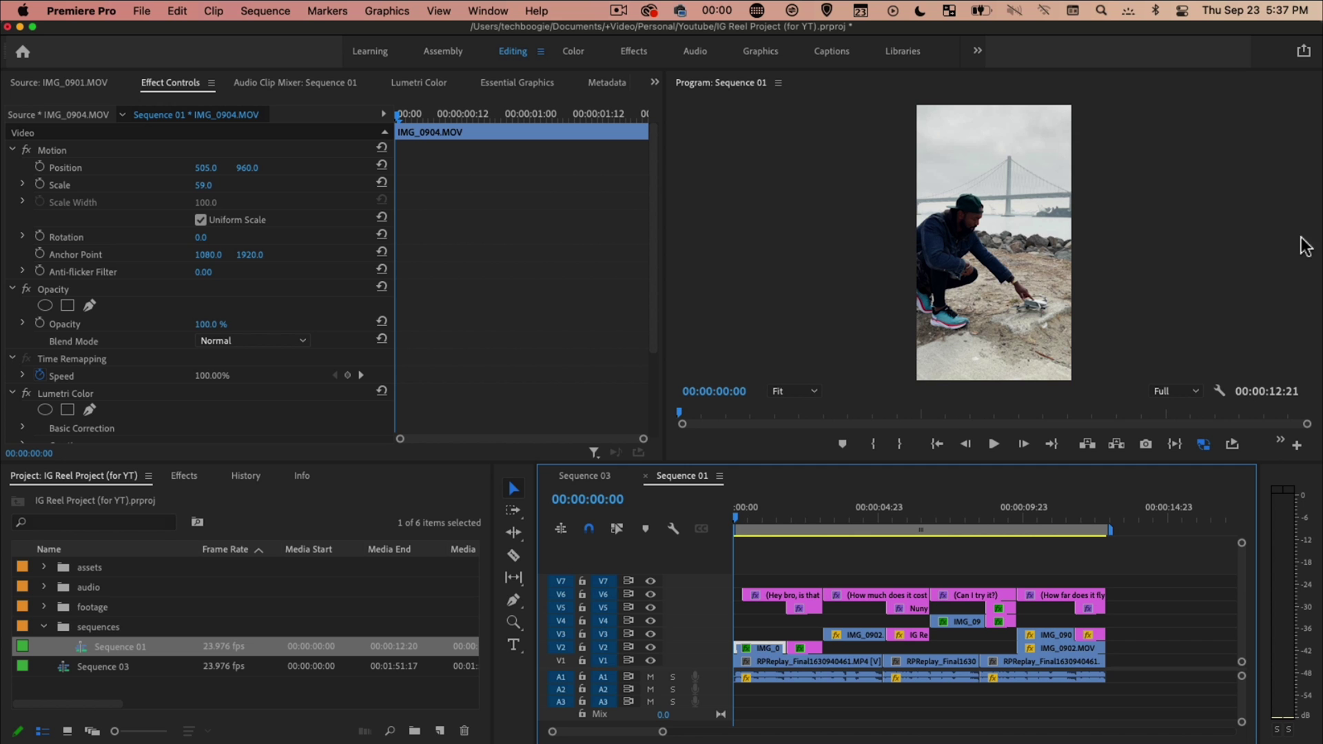
{"action": "key", "text": "grave"}
{"action": "key", "text": "space"}
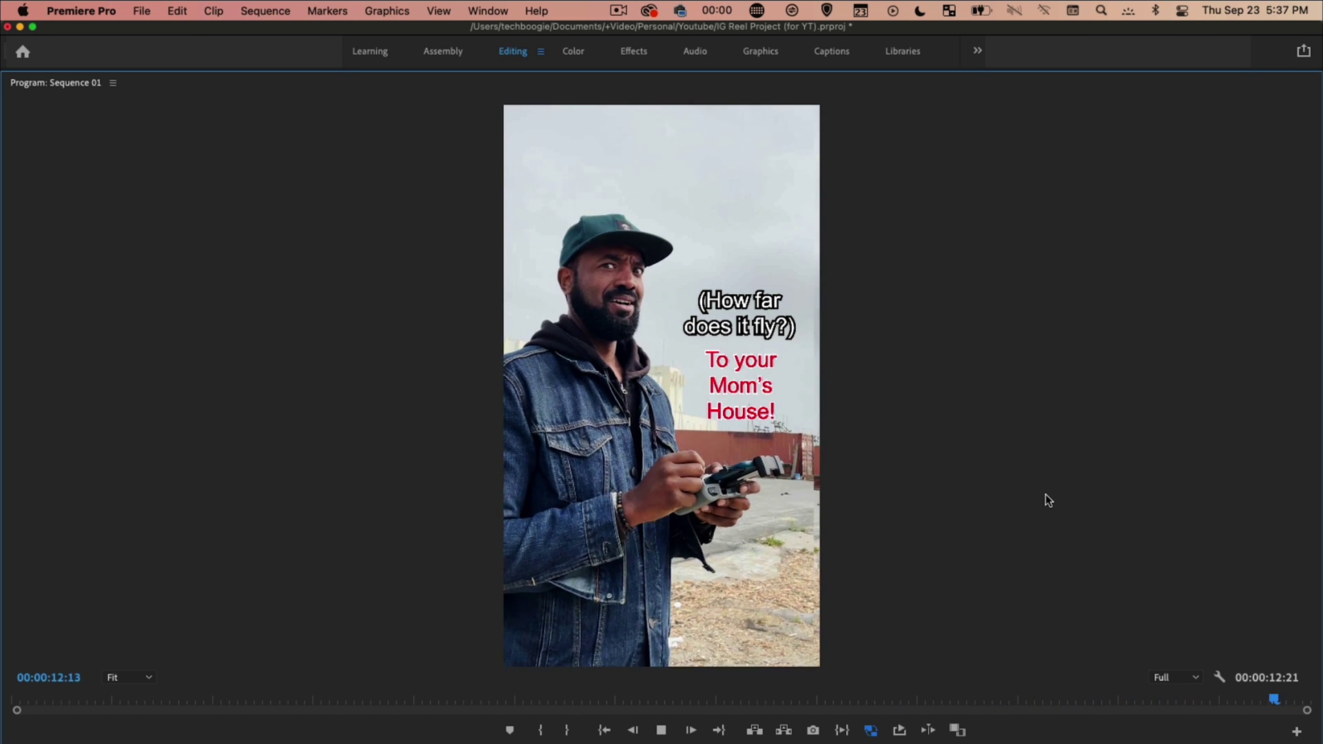
{"action": "key", "text": "grave"}
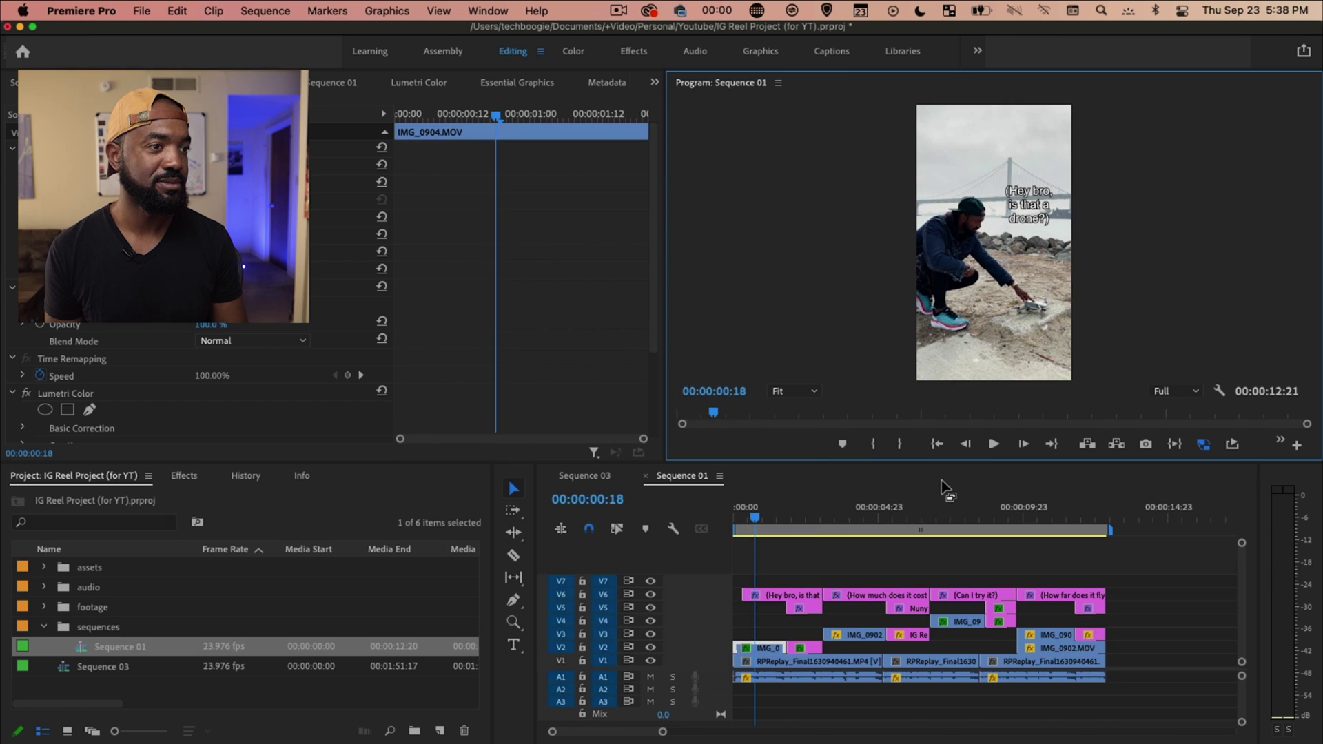
{"action": "key", "text": "Home"}
{"action": "left_click", "coordinate": [688, 502]}
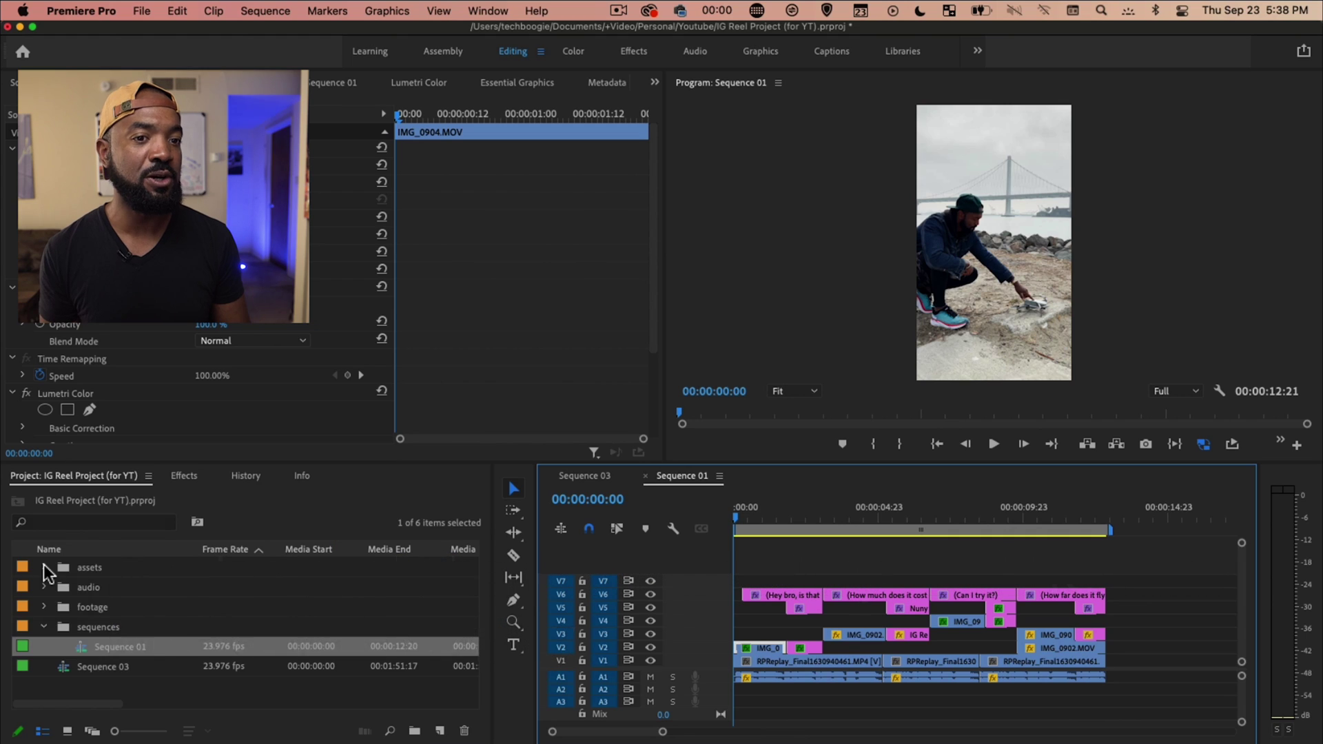
Step: Place IG Reel Overlay.png from the assets bin on the top video track, then move to the first caption
{"action": "left_click", "coordinate": [43, 566]}
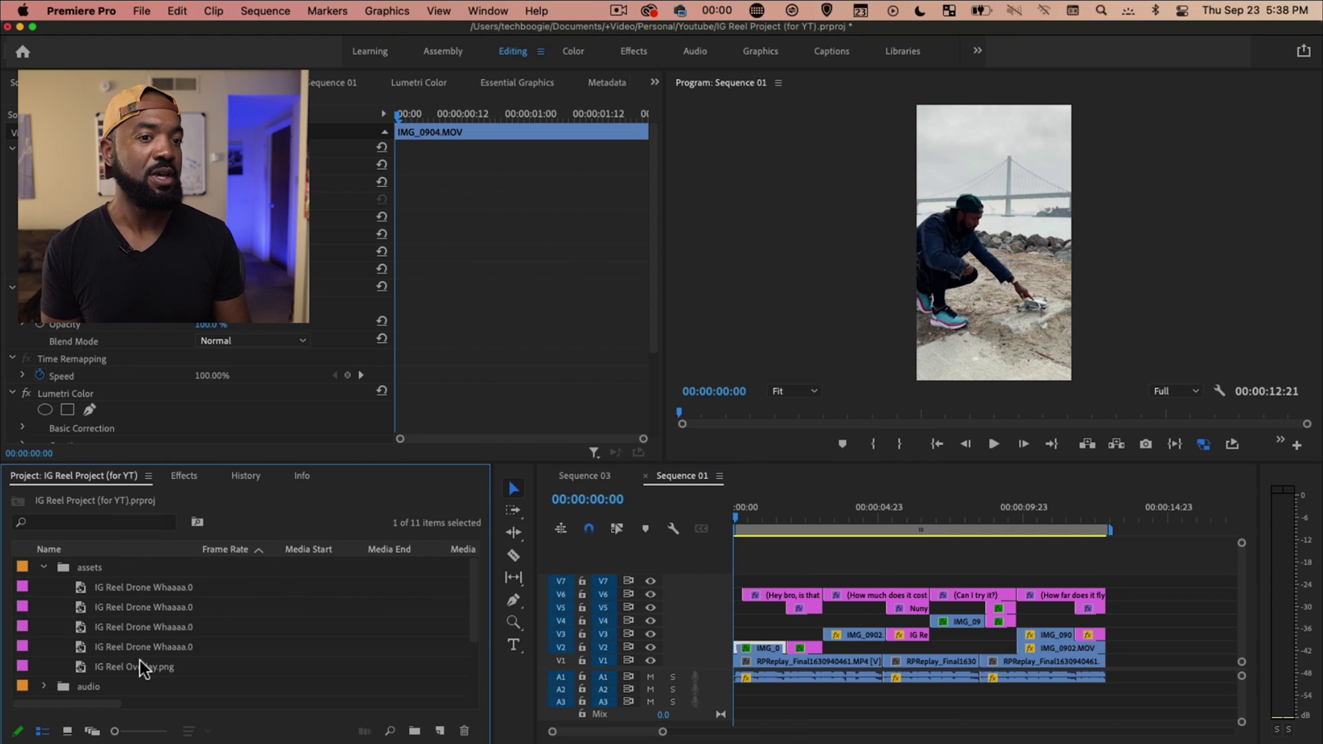
{"action": "left_click_drag", "start_coordinate": [140, 665], "coordinate": [712, 577]}
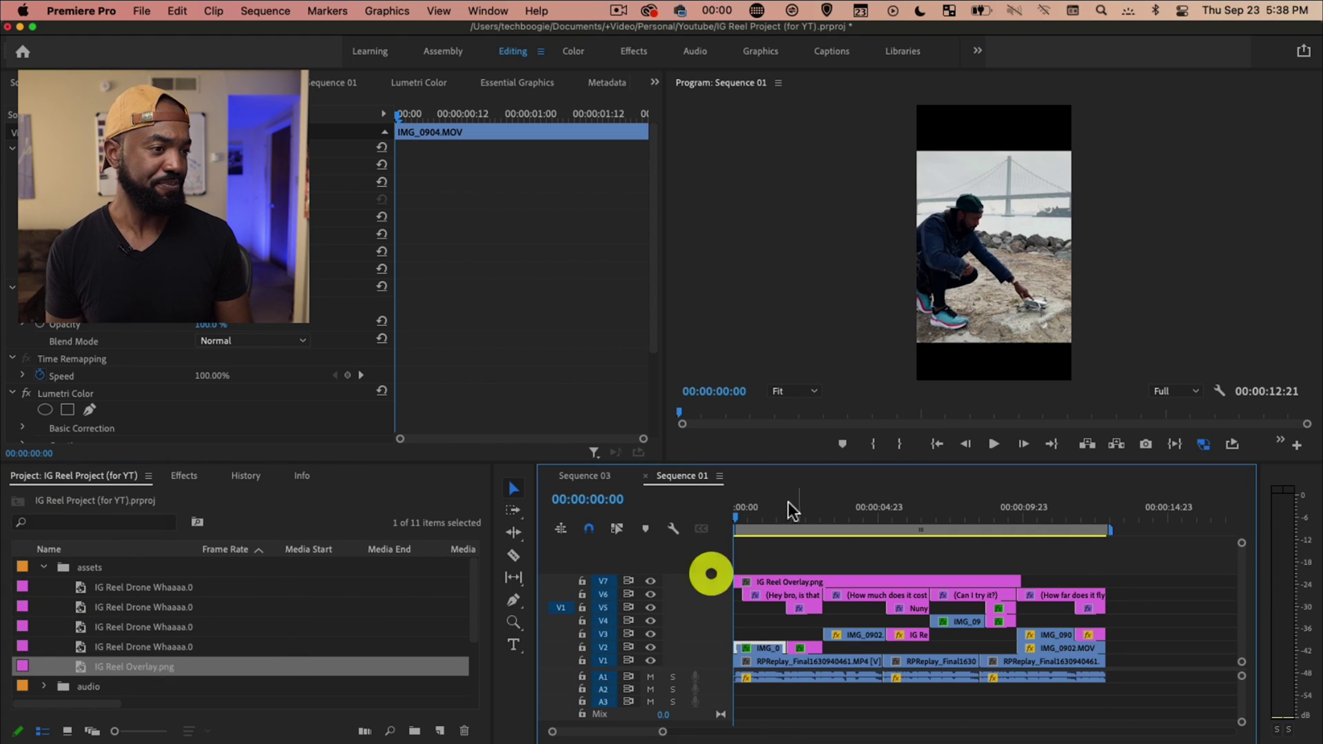
{"action": "left_click", "coordinate": [717, 502]}
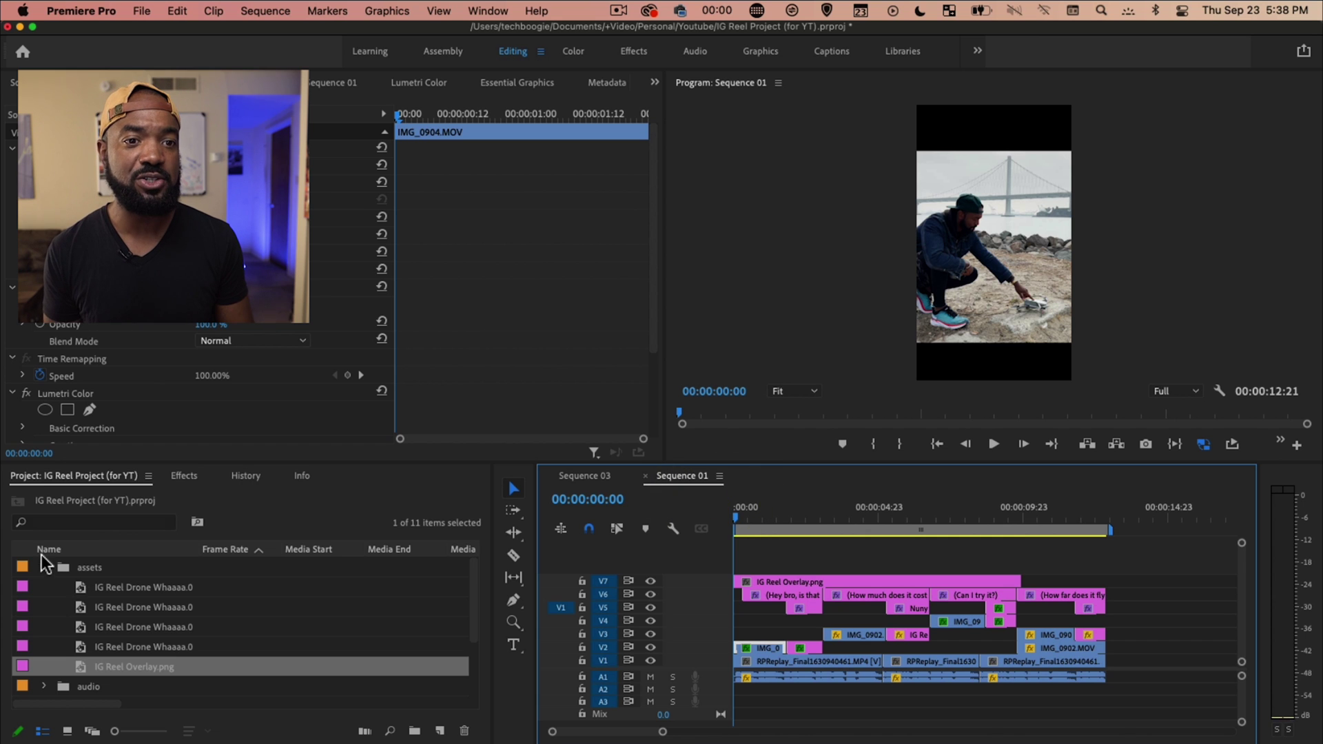
{"action": "left_click", "coordinate": [44, 567]}
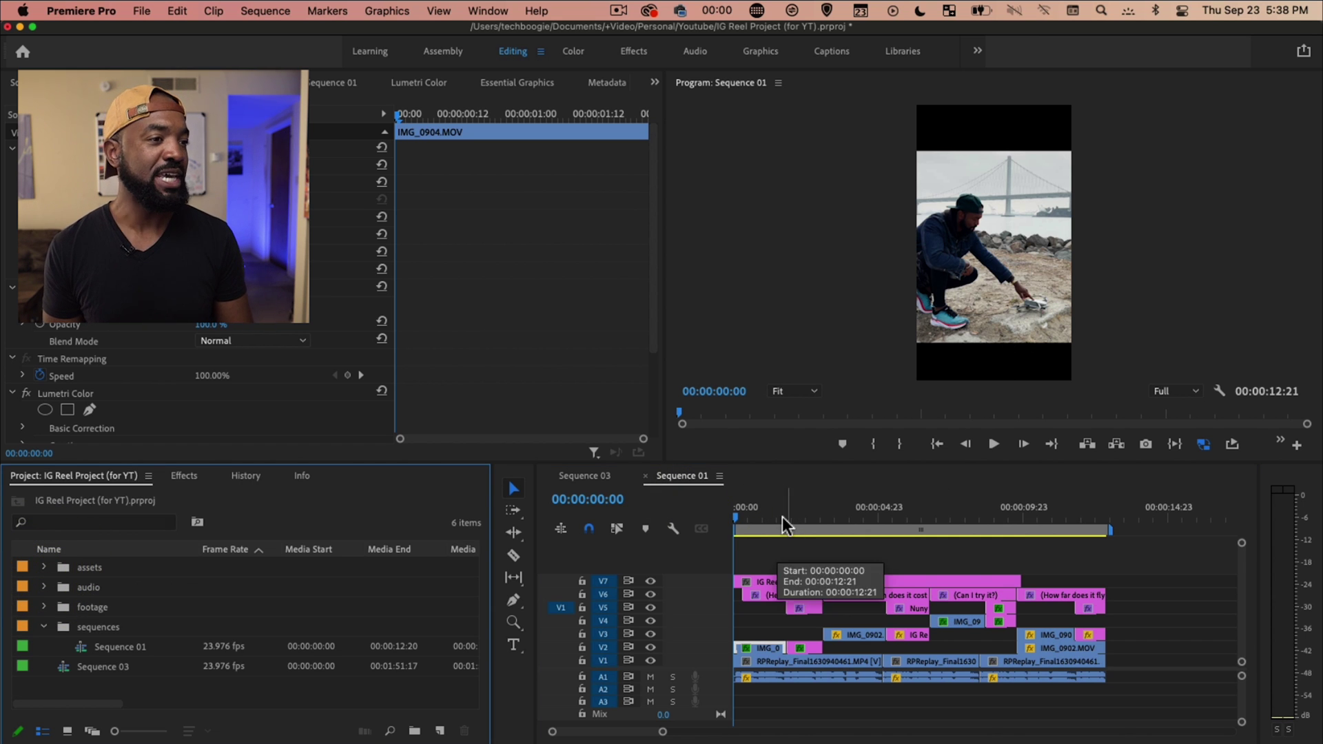
{"action": "left_click", "coordinate": [701, 521]}
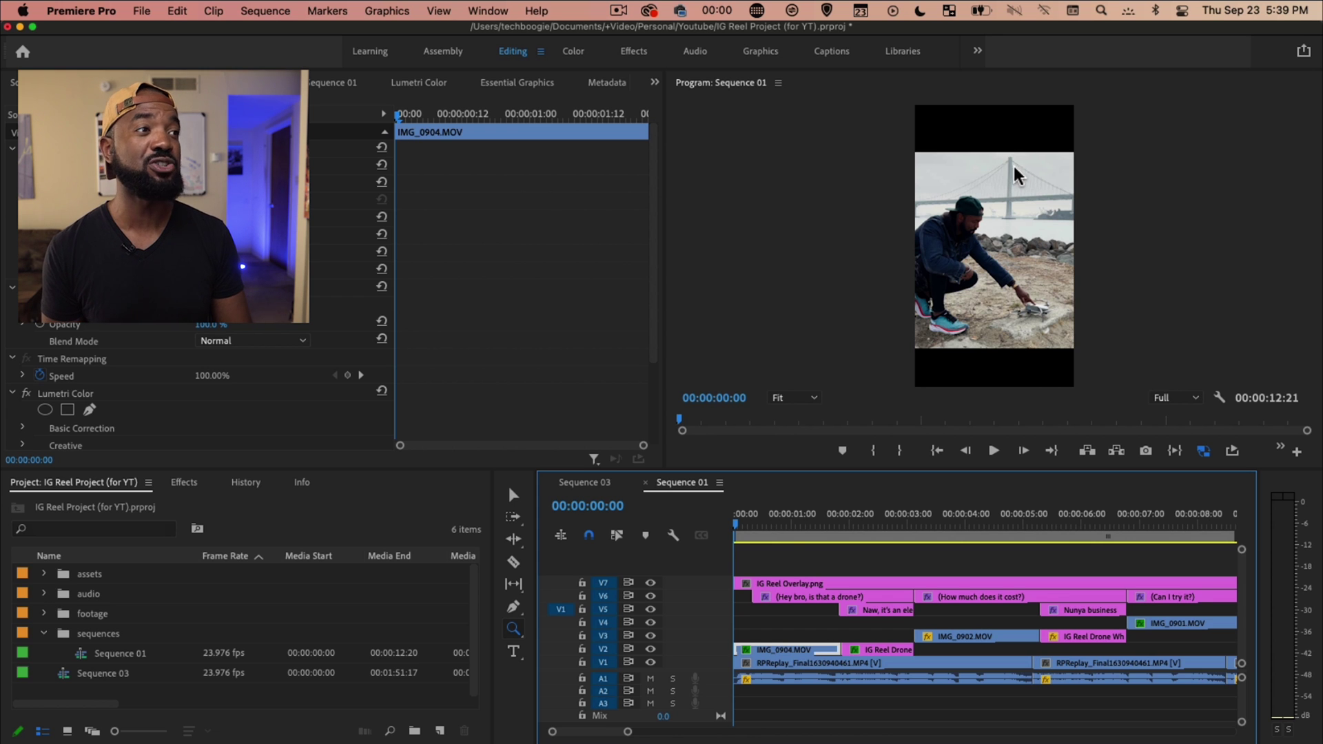
{"action": "left_click", "coordinate": [784, 510]}
Step: Scrub to the '(How much does it cost?)' shot and back to the sequence start
{"action": "left_click", "coordinate": [797, 510]}
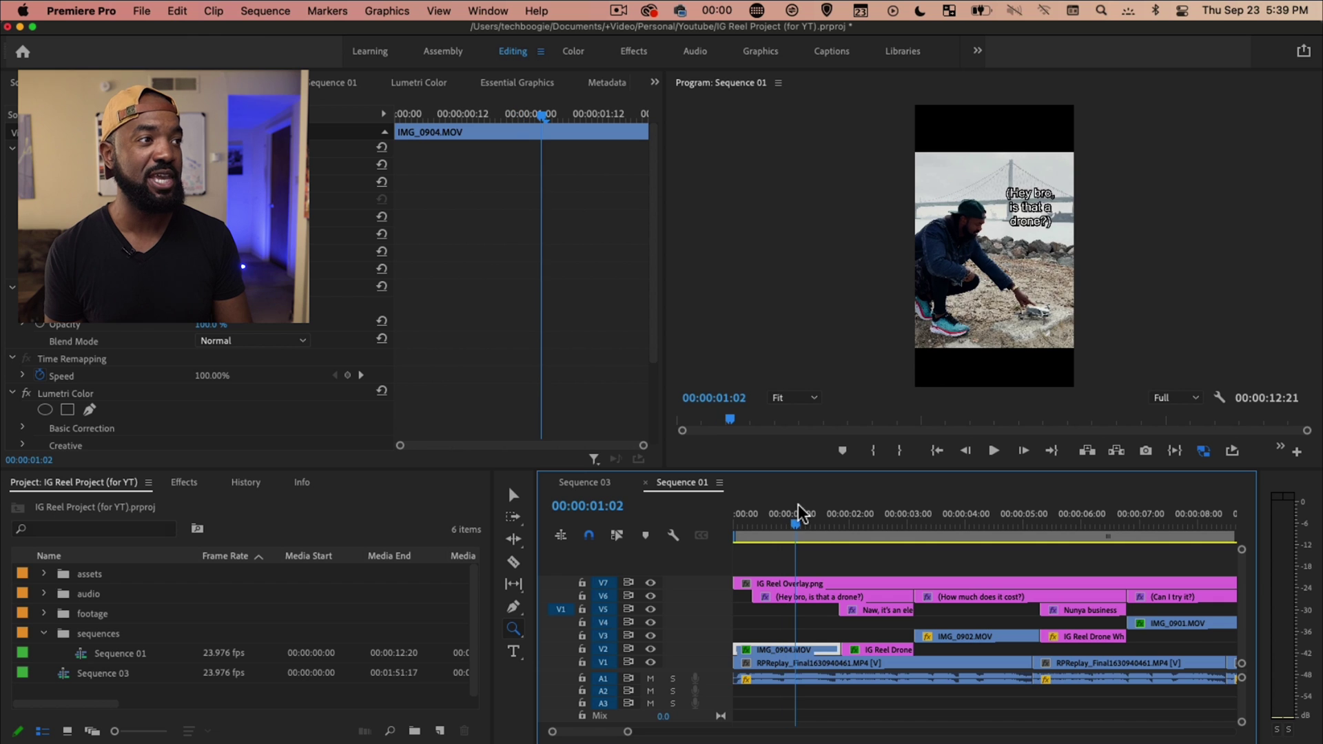
{"action": "left_click", "coordinate": [939, 520]}
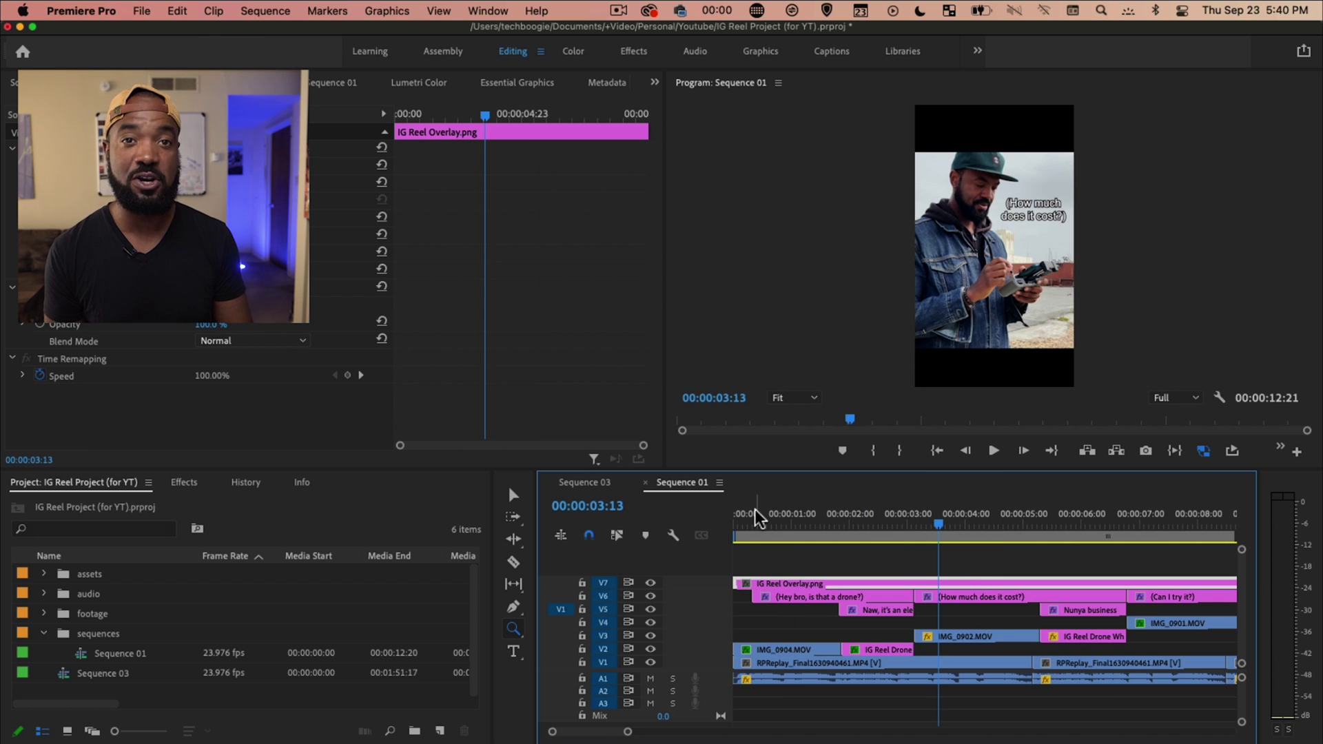
{"action": "left_click", "coordinate": [732, 514]}
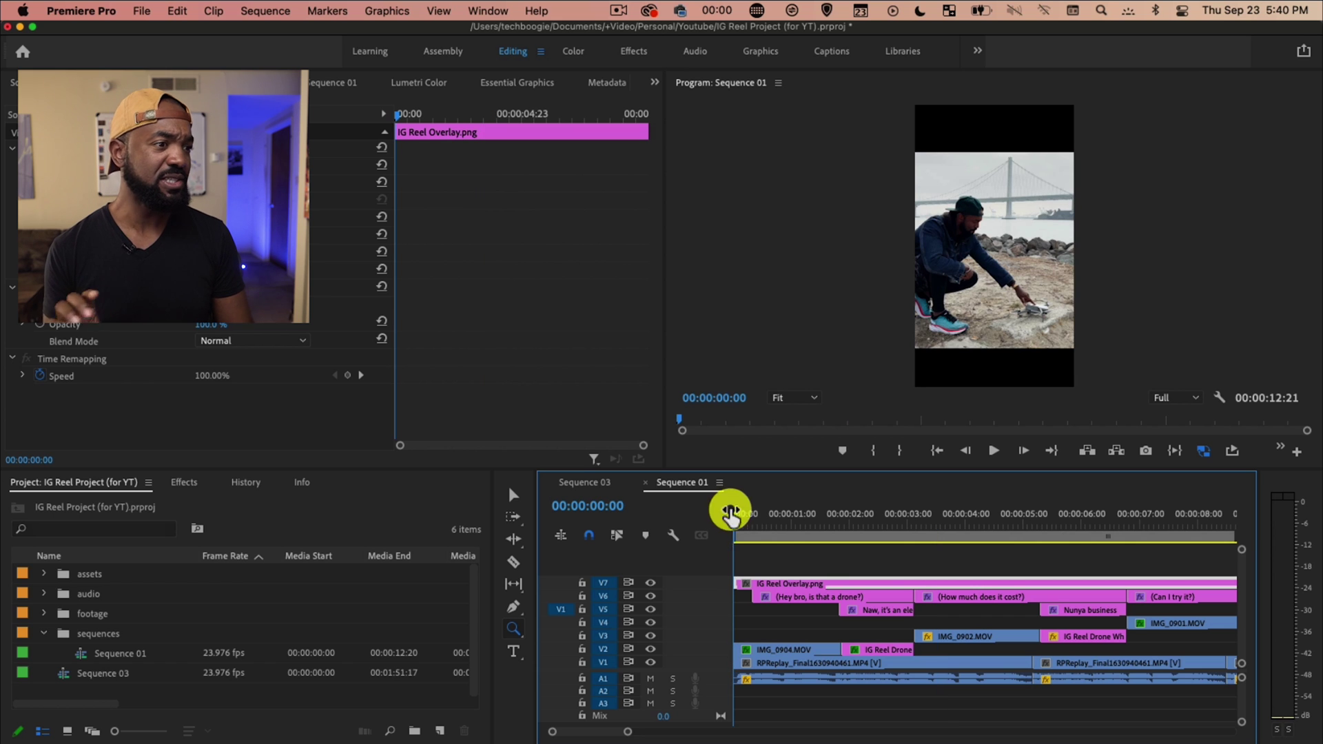
Step: Zoom the timeline to show all 12 seconds and play the sequence from the start
{"action": "left_click", "coordinate": [814, 551], "text": "alt"}
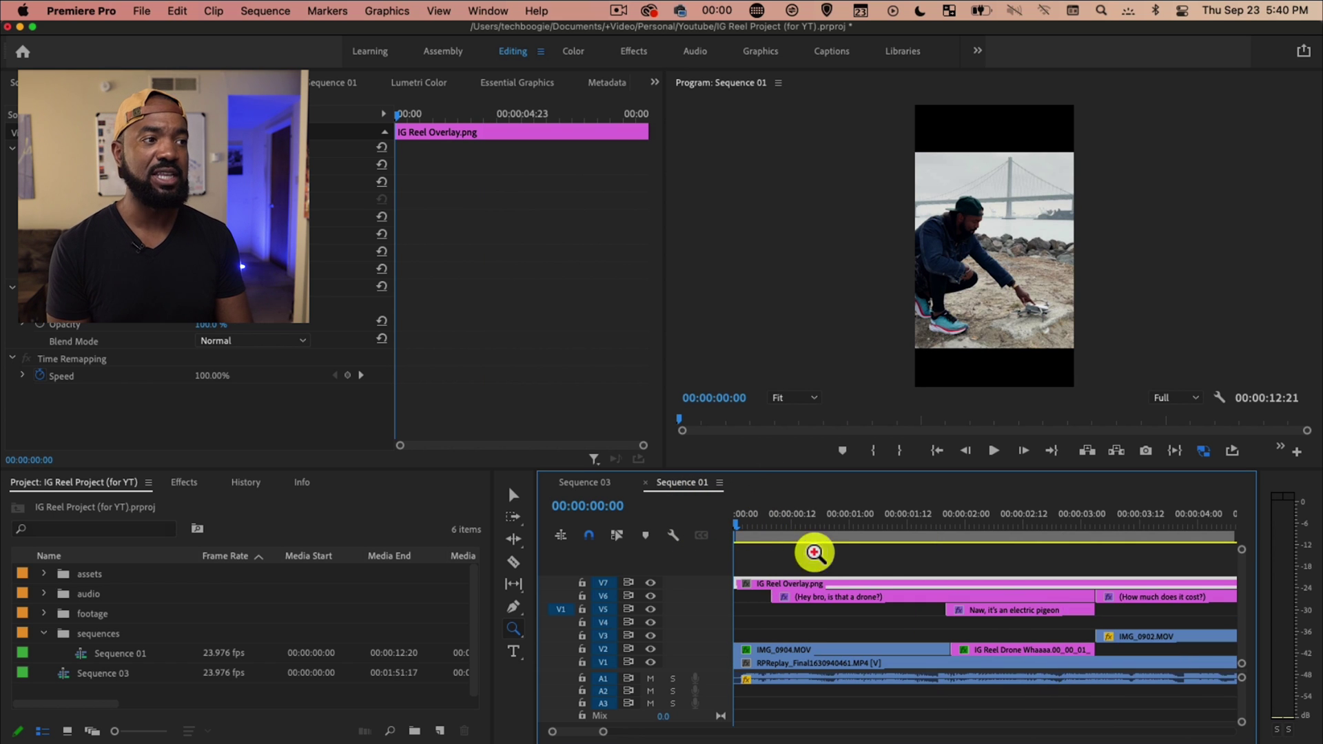
{"action": "left_click", "coordinate": [815, 553], "text": "alt"}
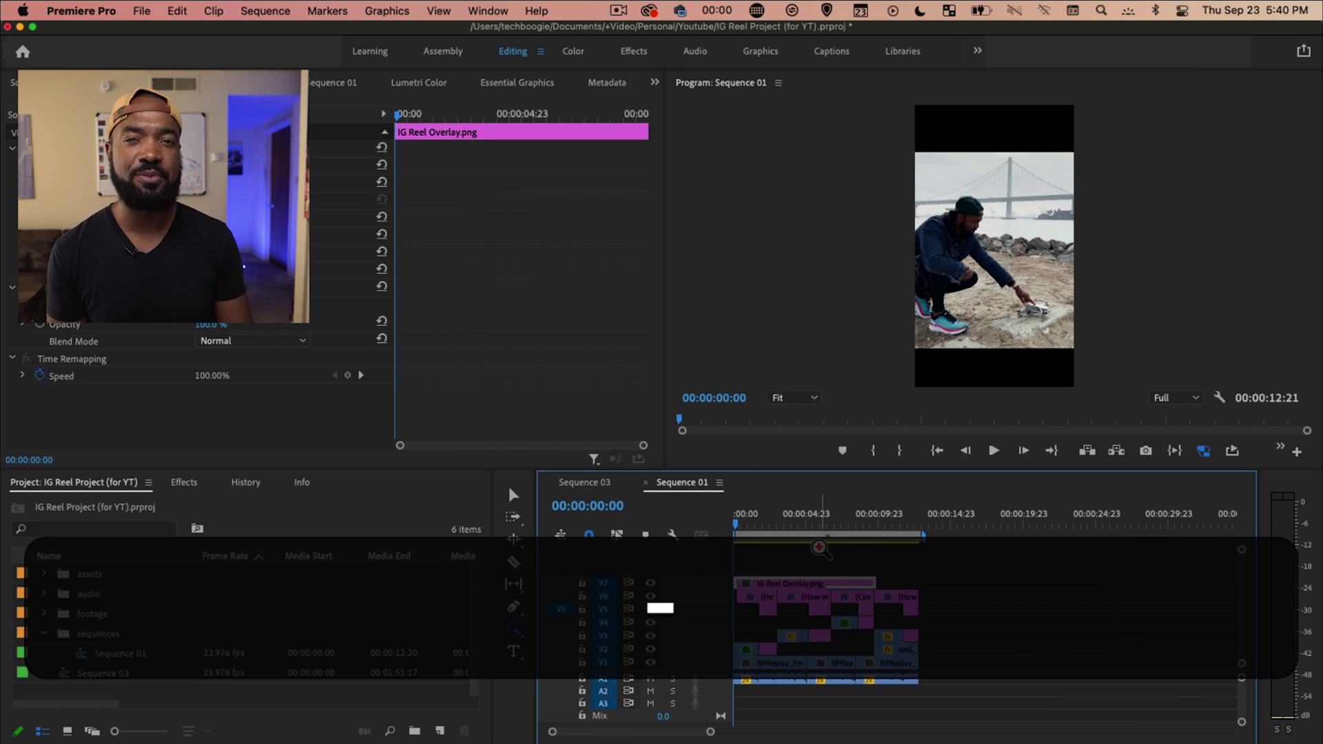
{"action": "left_click", "coordinate": [827, 543]}
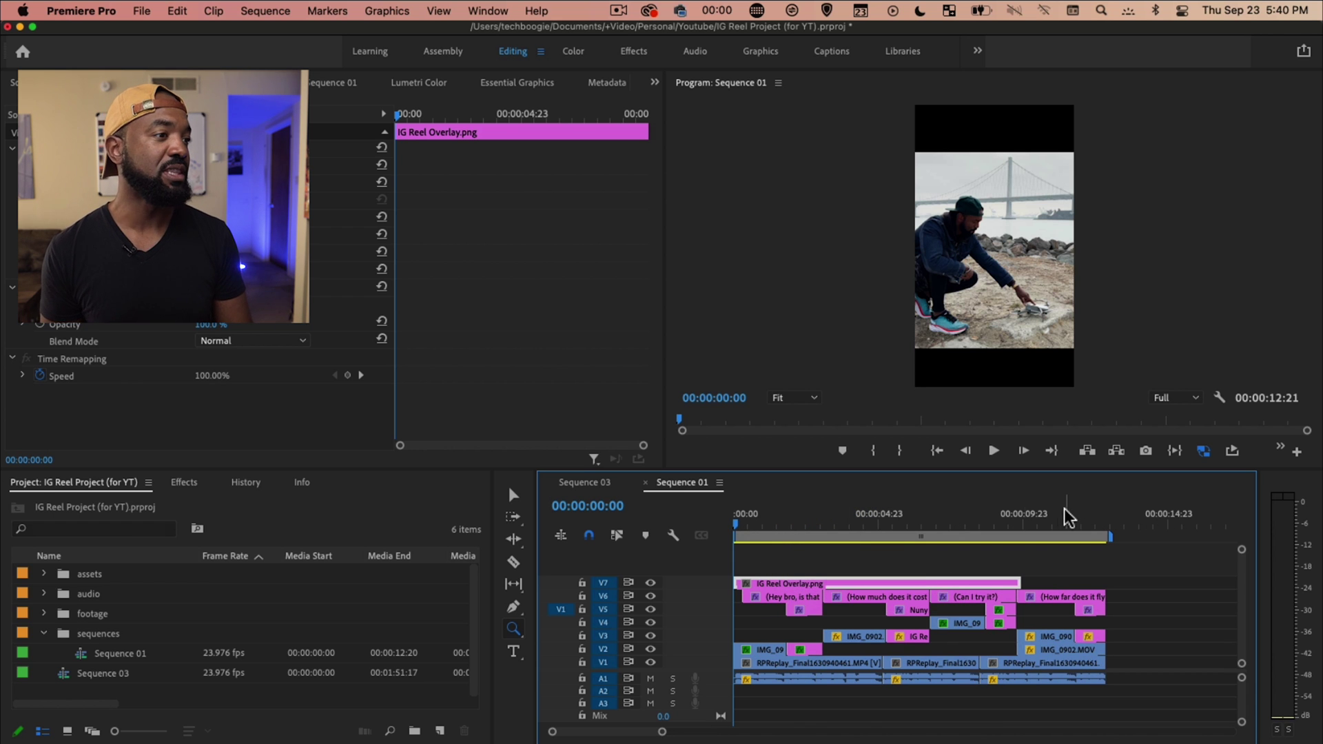
{"action": "mouse_move", "coordinate": [1093, 510]}
{"action": "left_mouse_down"}
{"action": "mouse_move", "coordinate": [1106, 509]}
{"action": "mouse_move", "coordinate": [1098, 492]}
{"action": "left_mouse_up"}
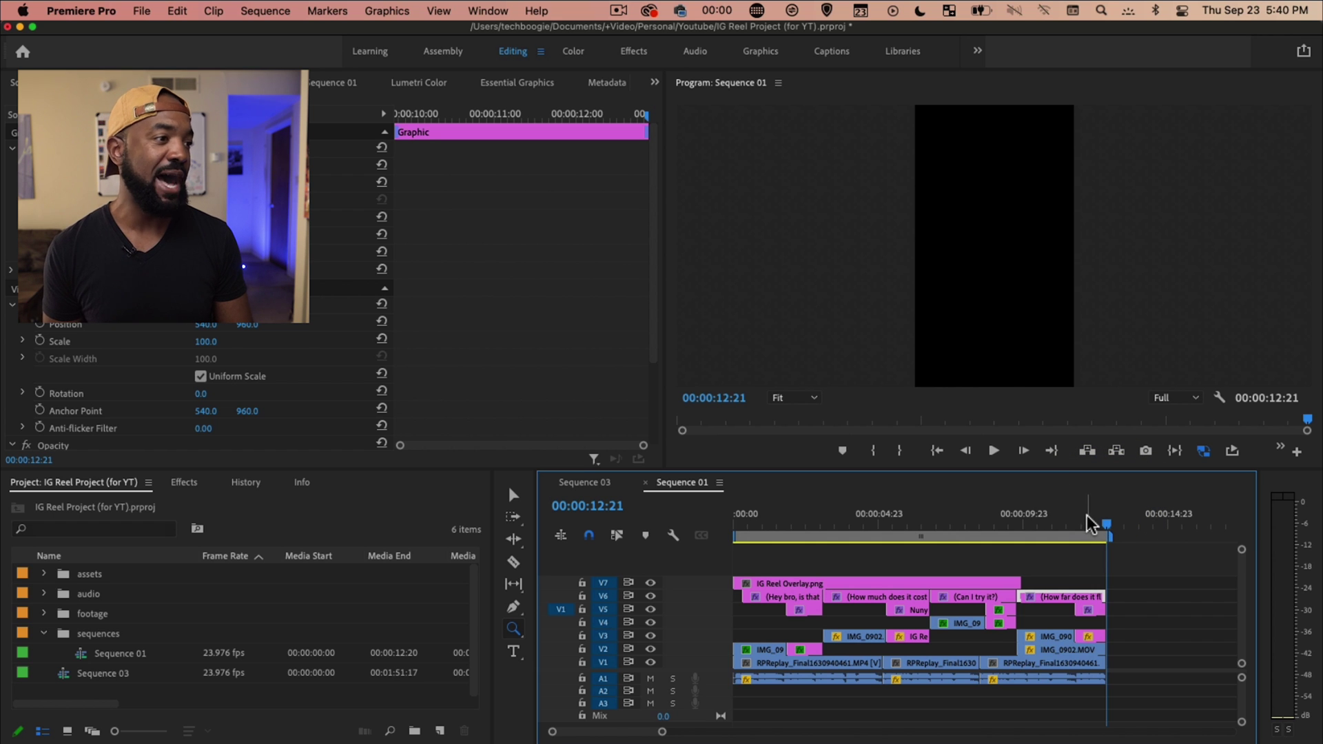
{"action": "key", "text": "space"}
{"action": "left_click", "coordinate": [635, 509]}
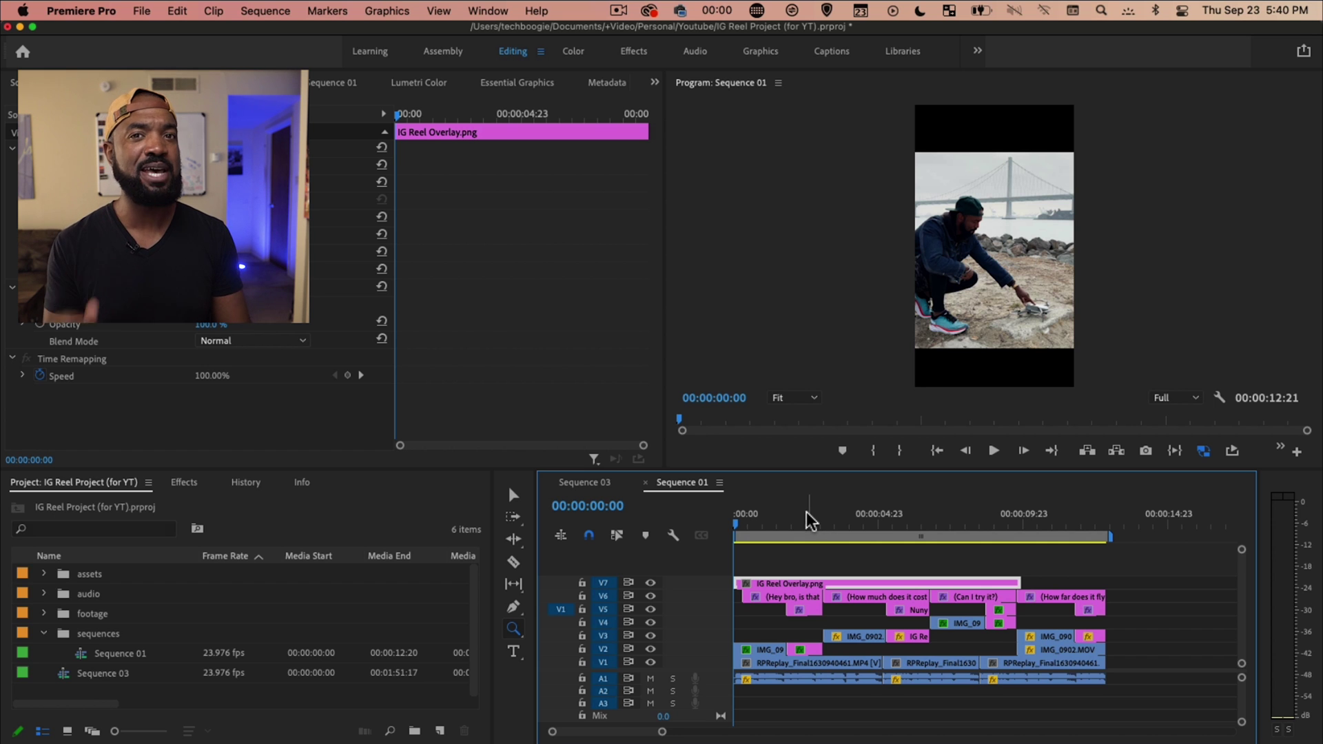
Step: Move the playhead to 00:00:03:13 and select the V6 '(How much does it cost?)' caption clip
{"action": "left_click", "coordinate": [914, 525]}
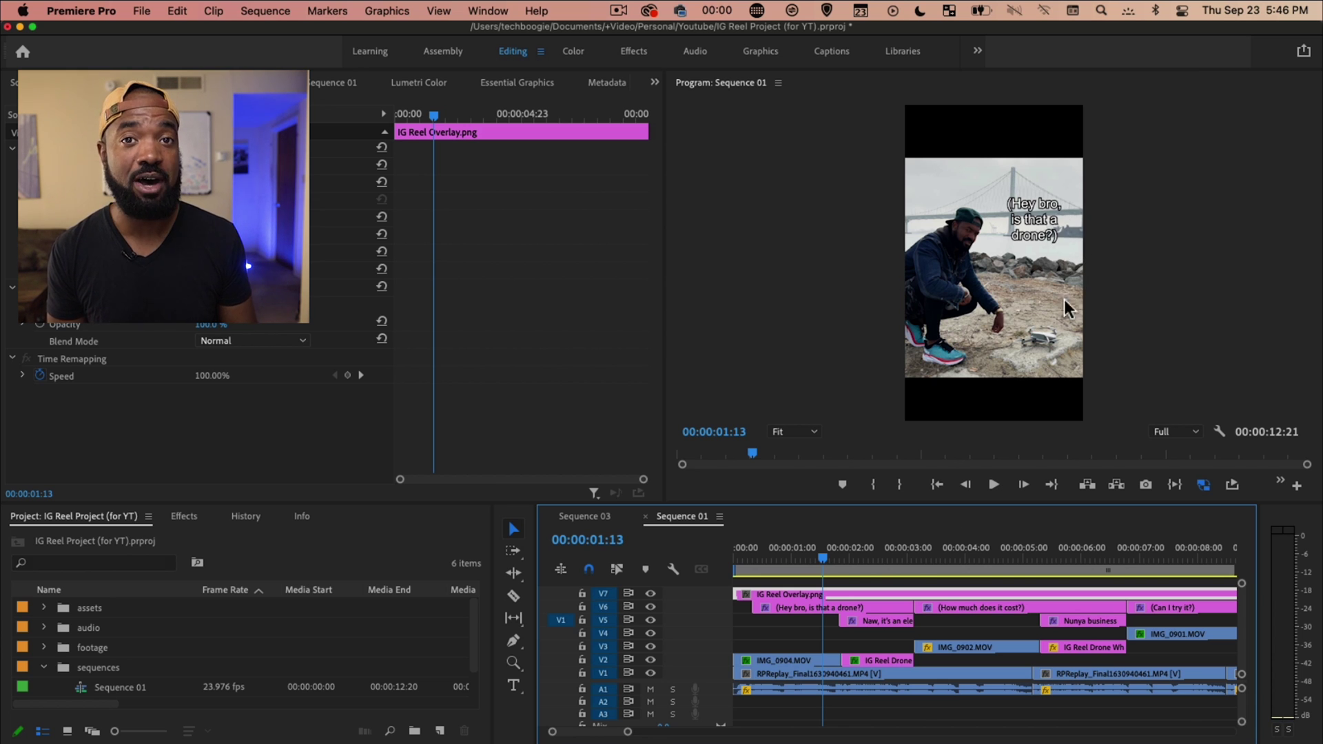
{"action": "left_click", "coordinate": [939, 551]}
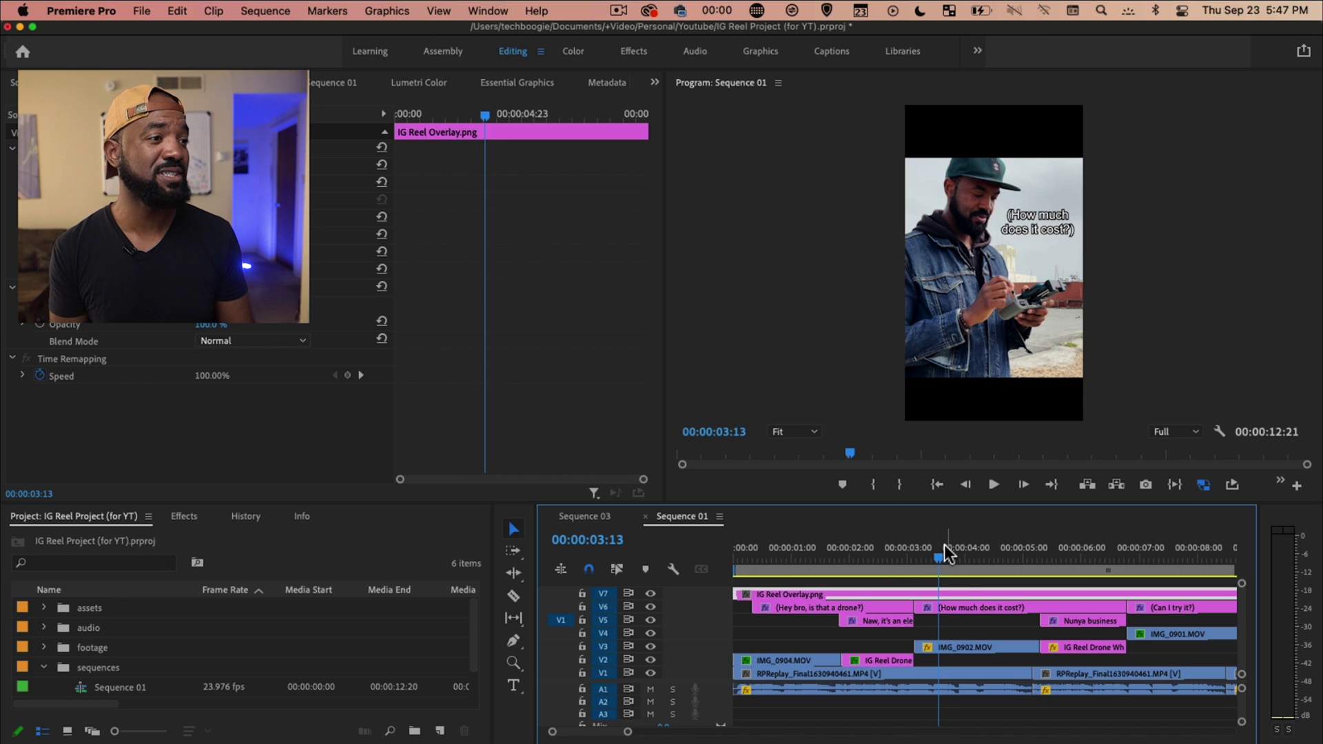
{"action": "left_click", "coordinate": [965, 605]}
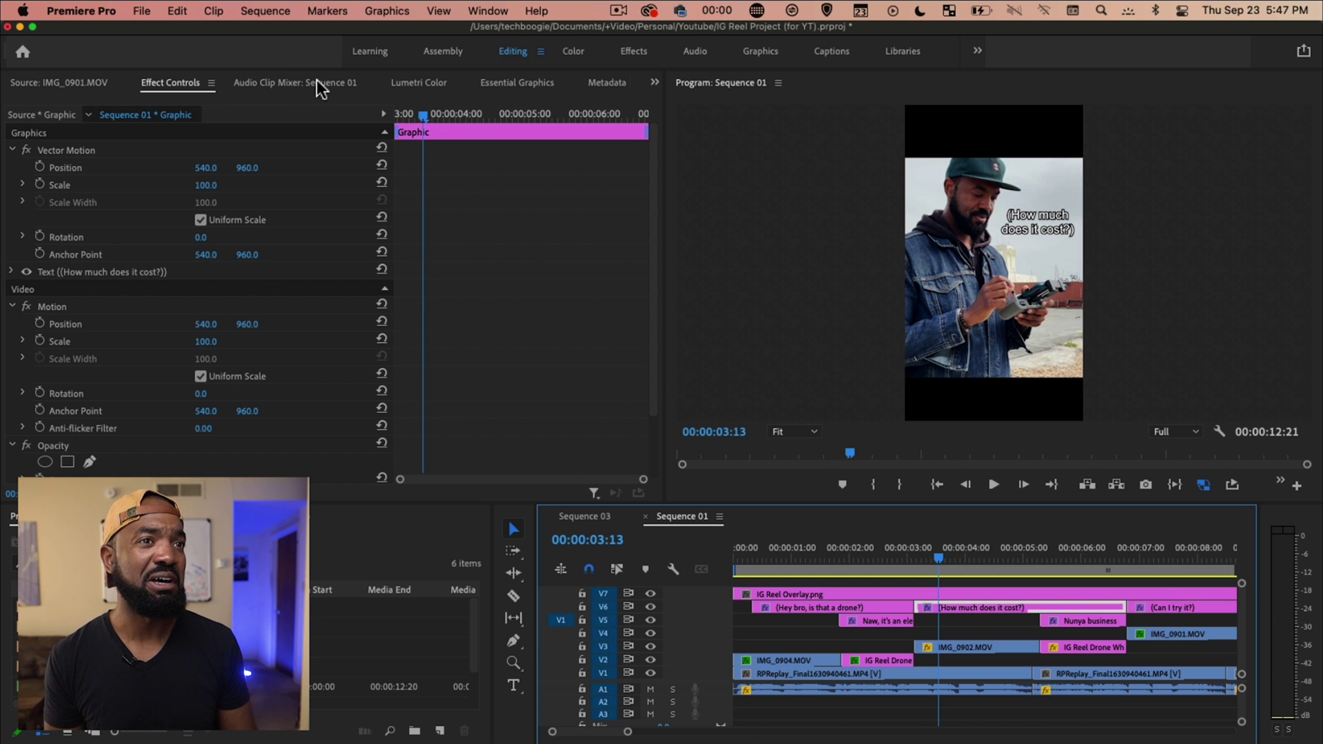
Step: Inspect the caption's Essential Graphics text: Arial Regular 74, white fill, 13 black stroke
{"action": "left_click", "coordinate": [518, 82]}
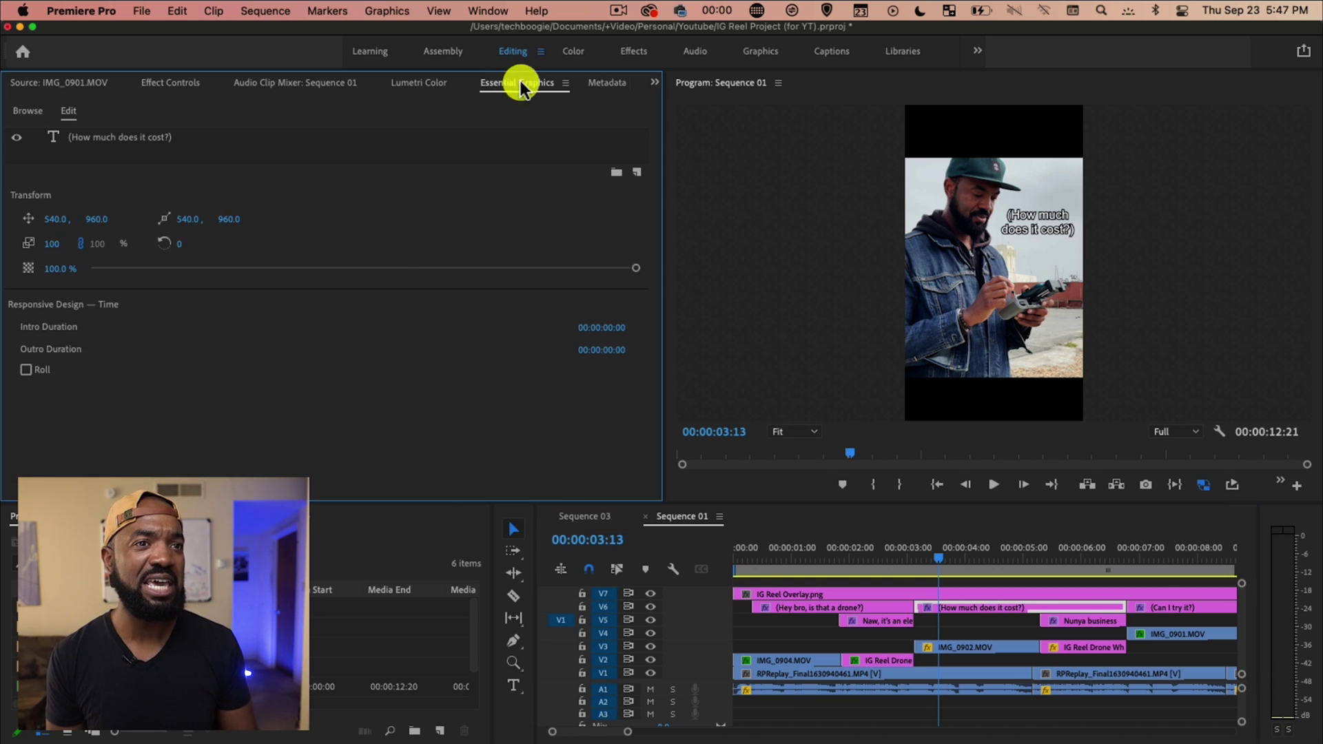
{"action": "left_click", "coordinate": [129, 132]}
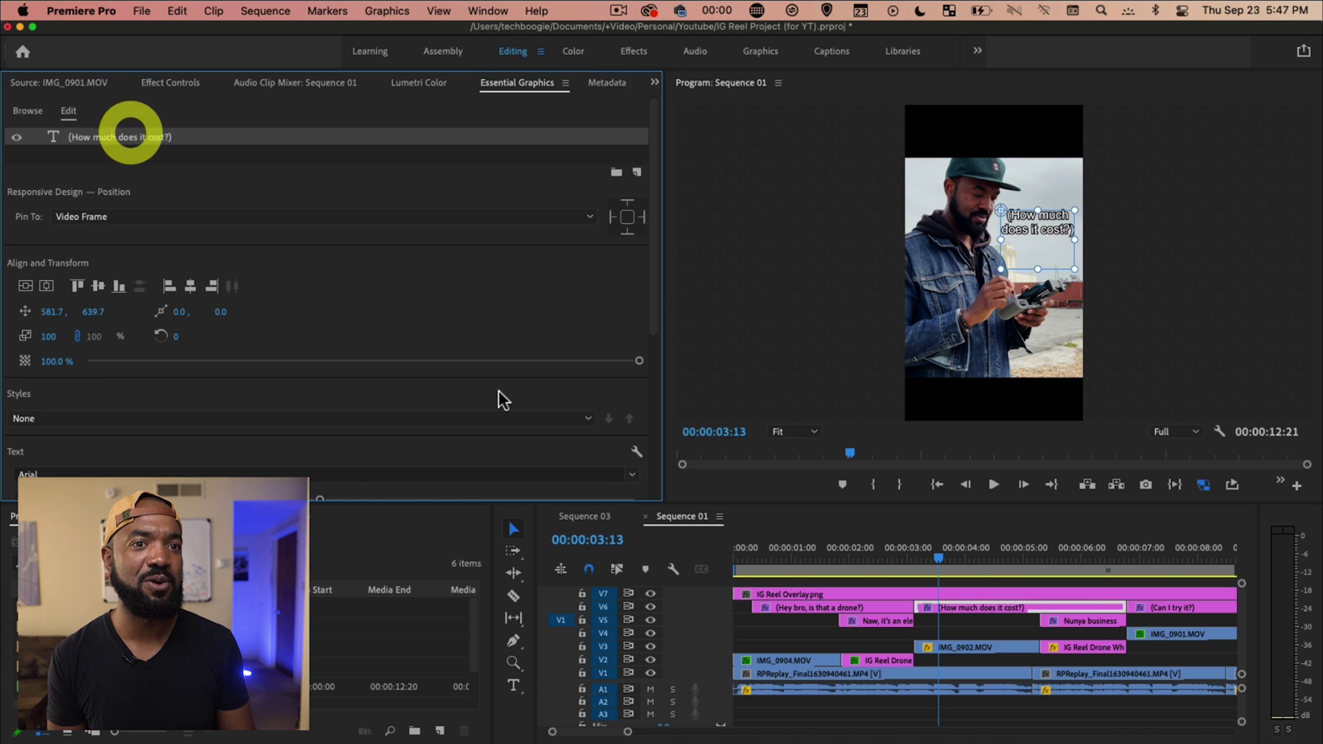
{"action": "left_click_drag", "start_coordinate": [652, 277], "coordinate": [656, 460]}
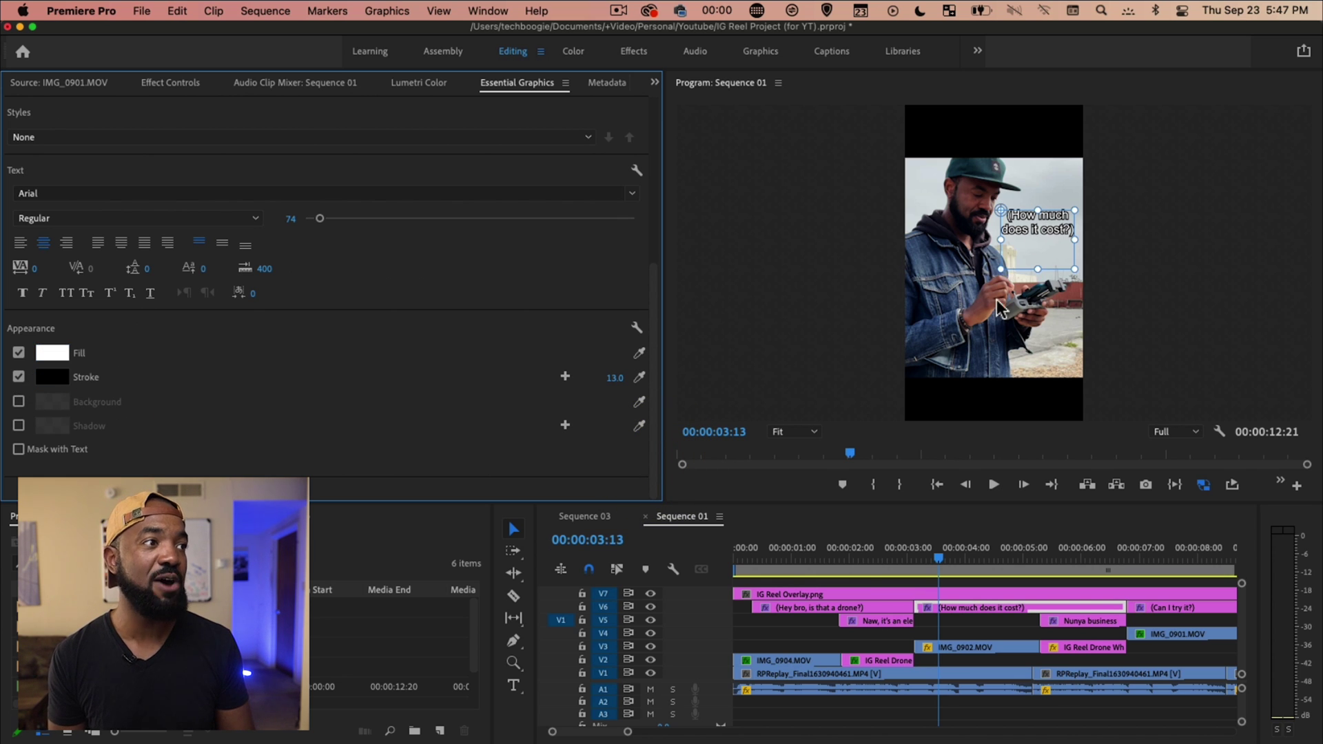
Step: Preview the captions in the enlarged Program Monitor, zooming the timeline out and scrubbing through
{"action": "key", "text": "grave"}
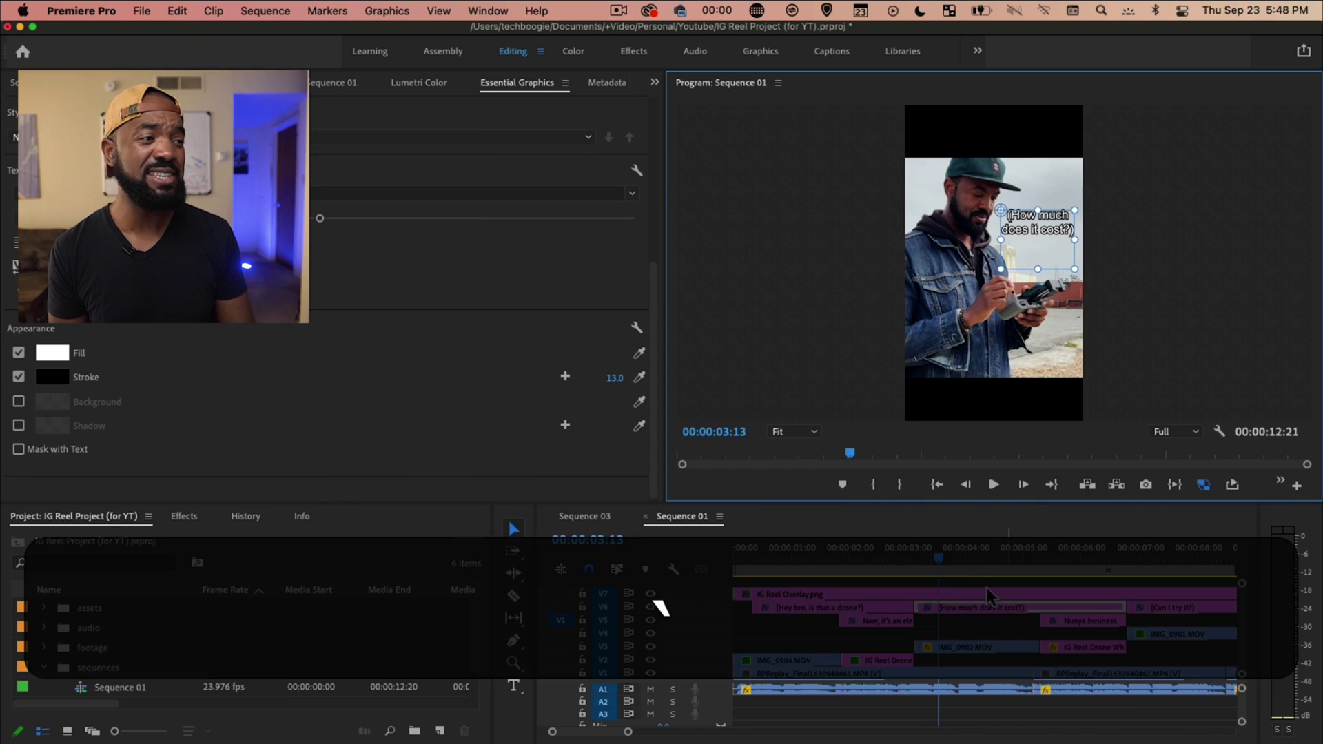
{"action": "left_click_drag", "start_coordinate": [939, 552], "coordinate": [1059, 537]}
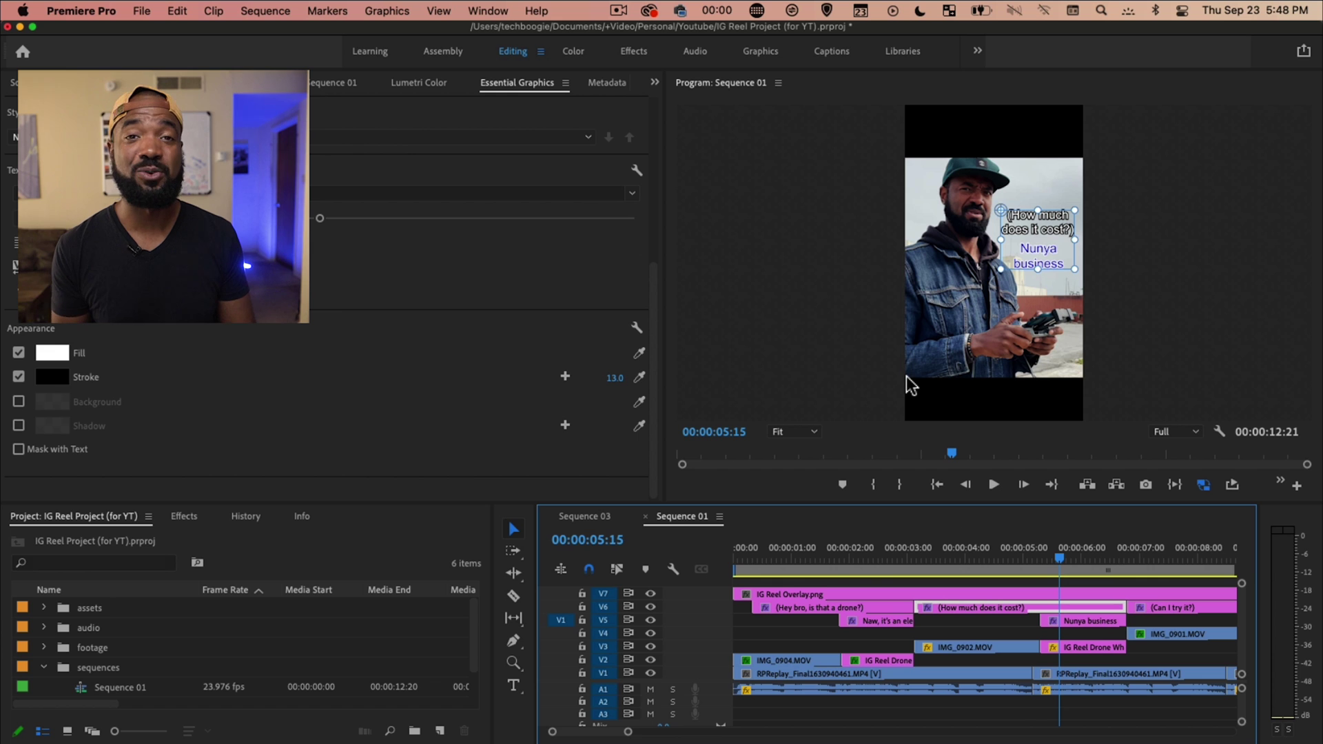
{"action": "key", "text": "-"}
{"action": "left_click_drag", "start_coordinate": [915, 544], "coordinate": [692, 541]}
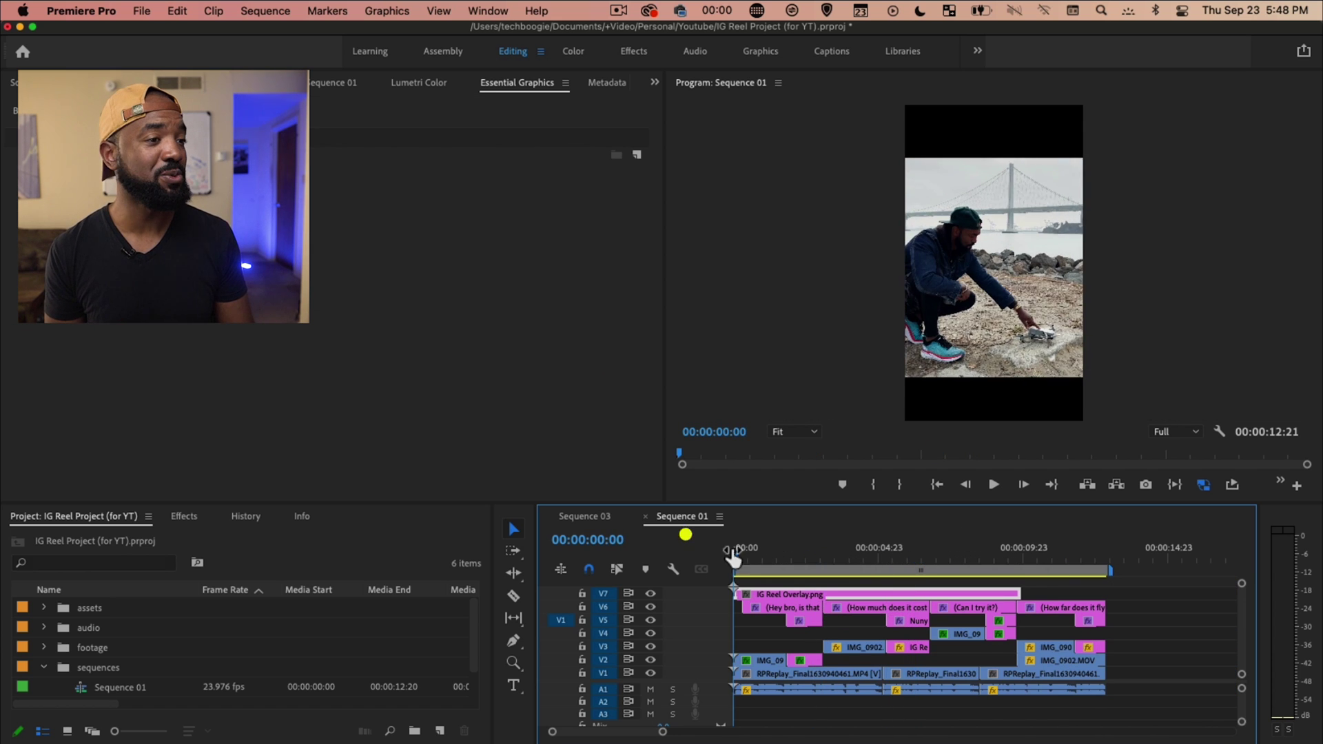
Step: Extend the IG Reel Overlay to the sequence end and mute audio track A1
{"action": "left_click_drag", "start_coordinate": [1020, 594], "coordinate": [1105, 591]}
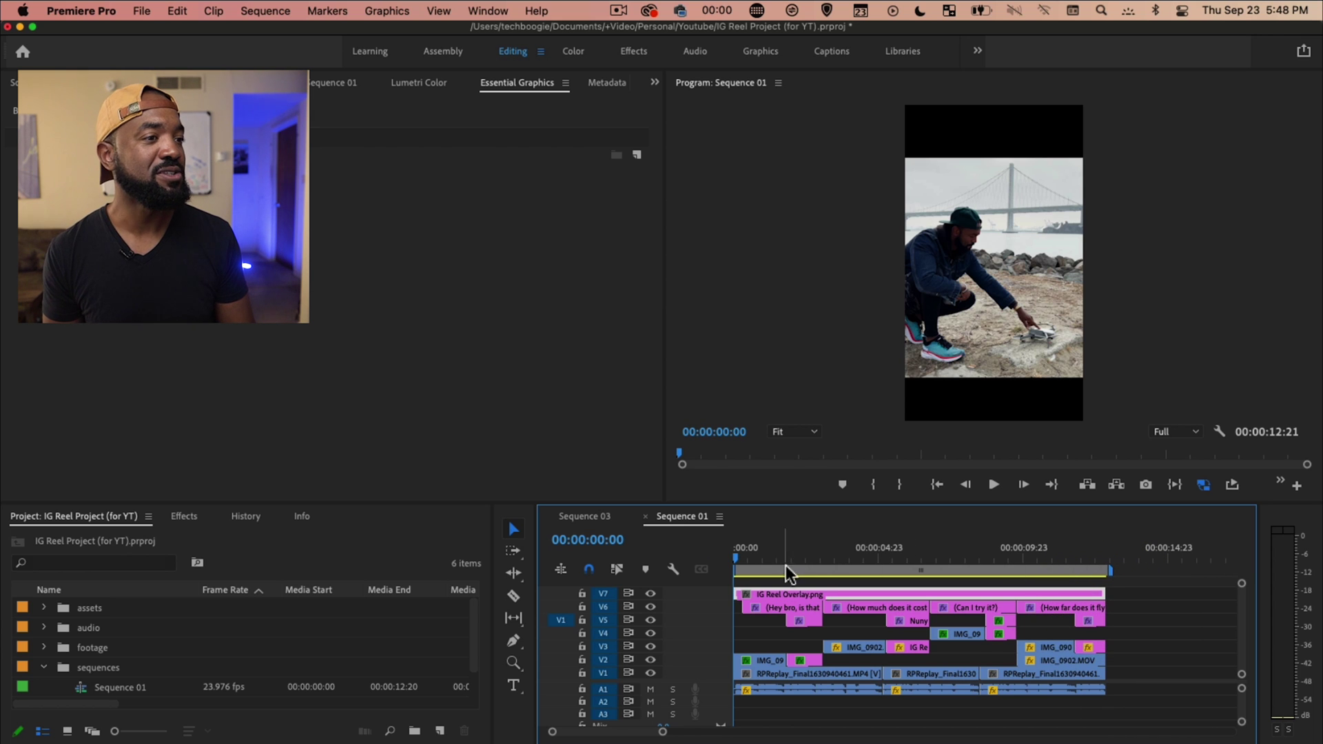
{"action": "left_click", "coordinate": [770, 545]}
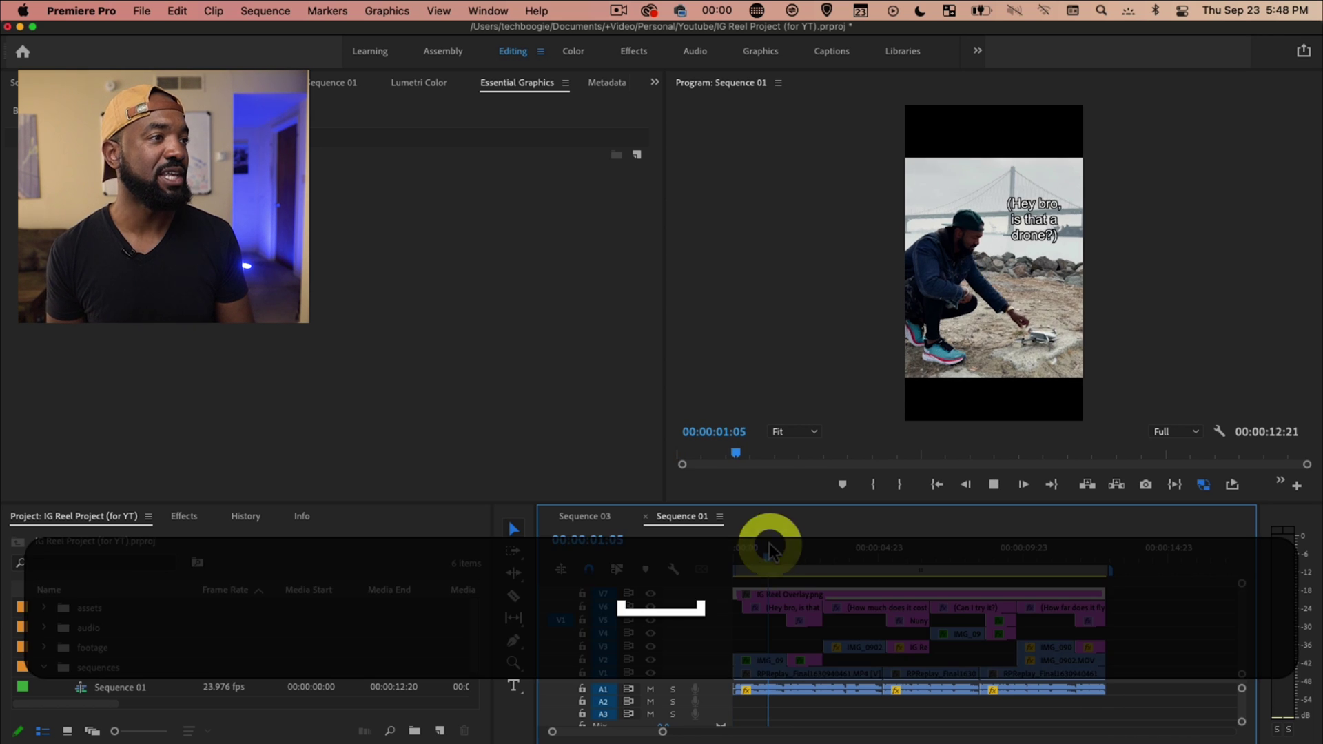
{"action": "left_click", "coordinate": [802, 685]}
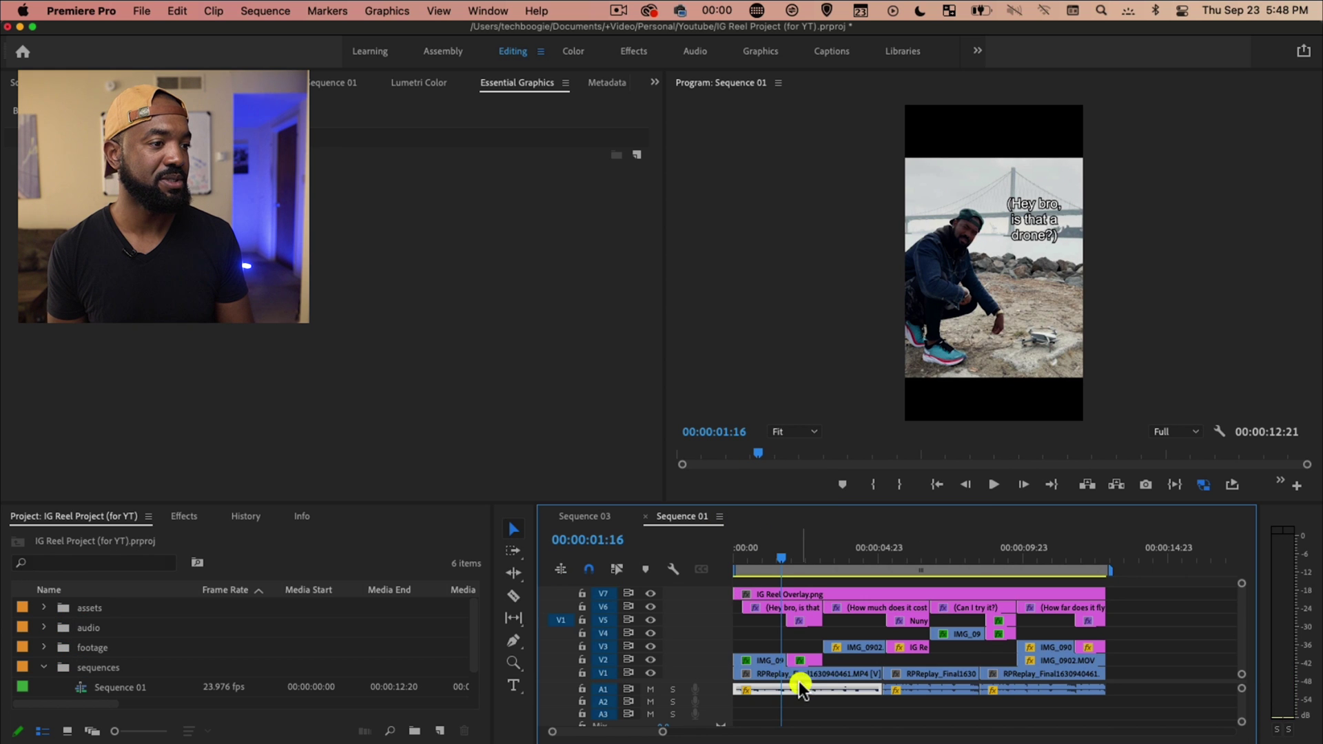
{"action": "left_click", "coordinate": [651, 689]}
Step: Play from the start, disable the IG Reel Overlay with Shift+E, then stop and reselect it
{"action": "key", "text": "Home"}
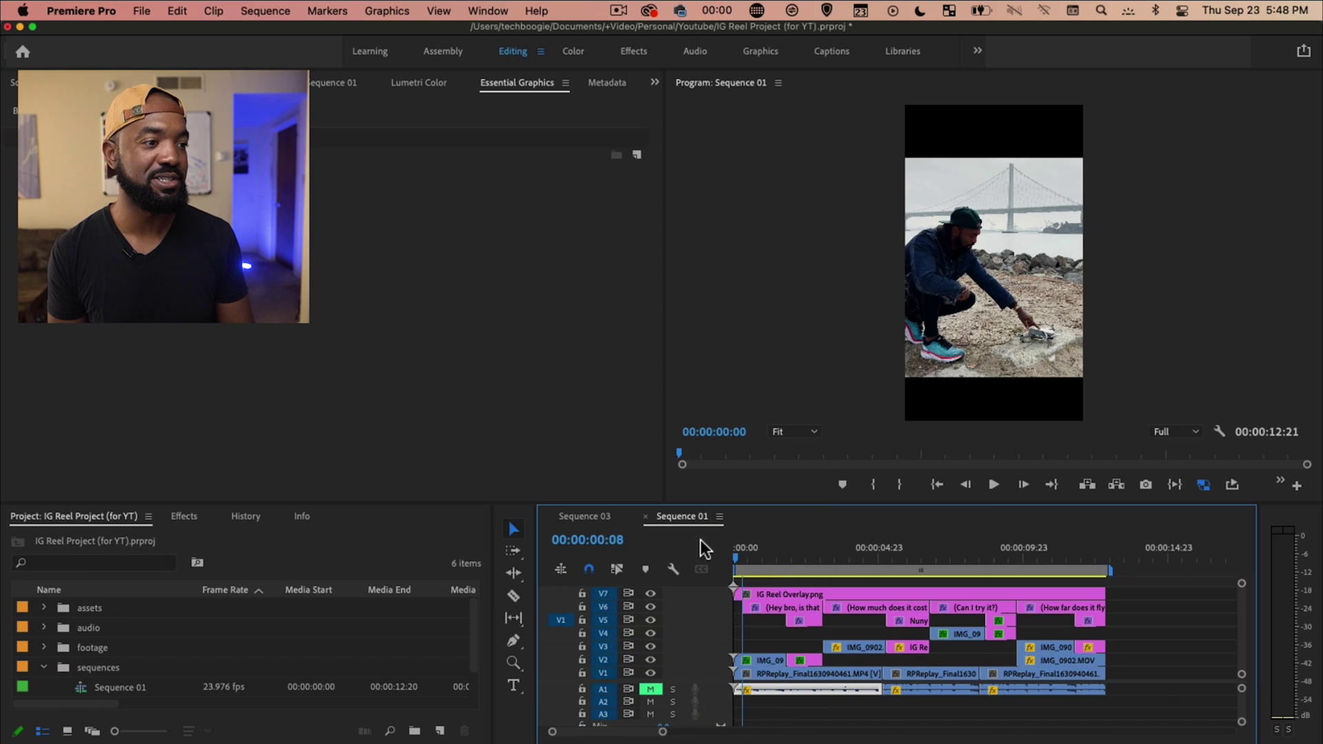
{"action": "key", "text": "space"}
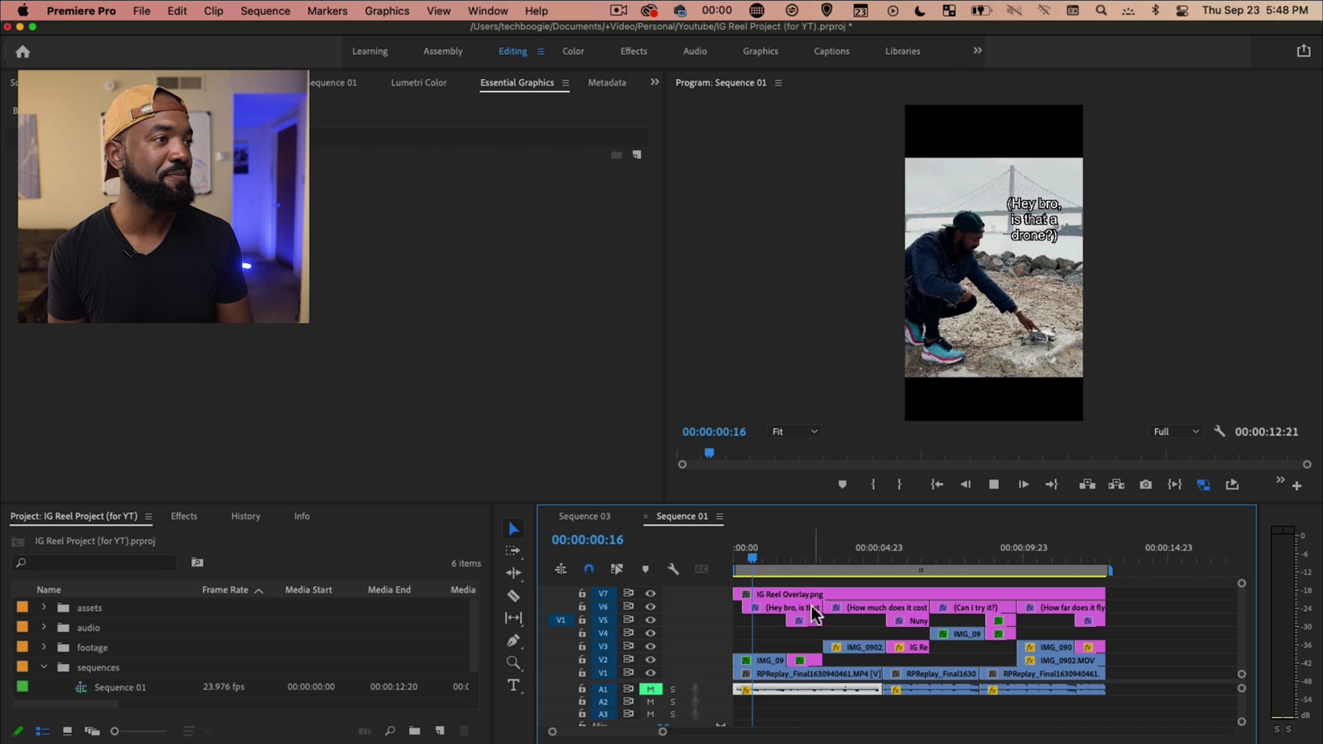
{"action": "left_click", "coordinate": [849, 591]}
{"action": "key", "text": "shift+e"}
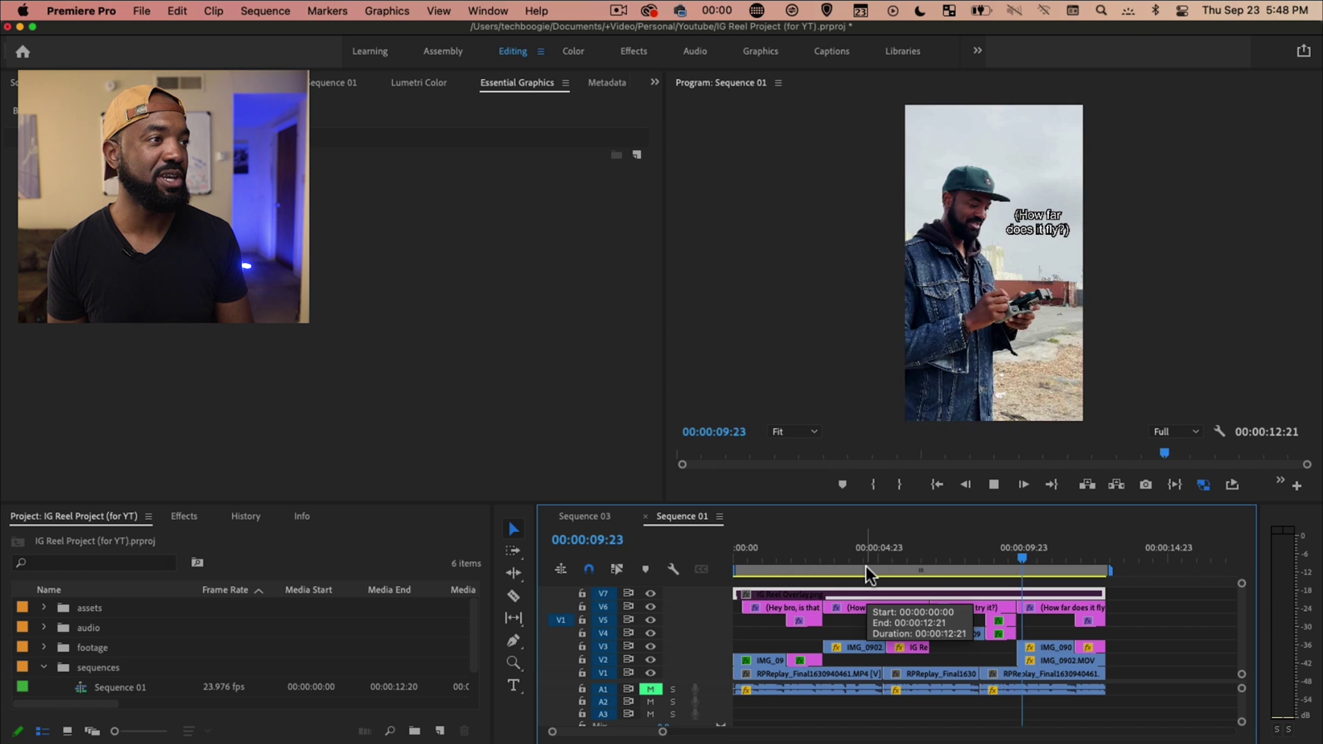
{"action": "key", "text": "space"}
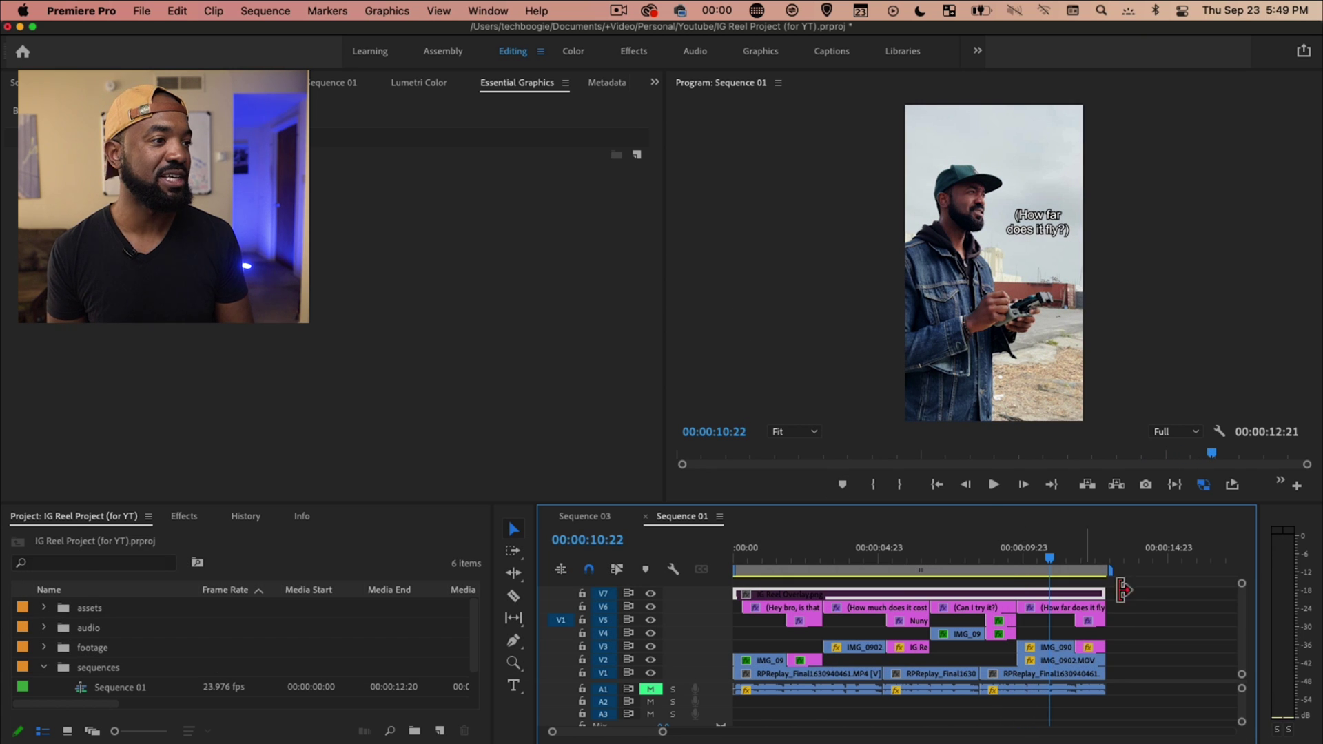
{"action": "left_click_drag", "start_coordinate": [1111, 570], "coordinate": [1115, 570]}
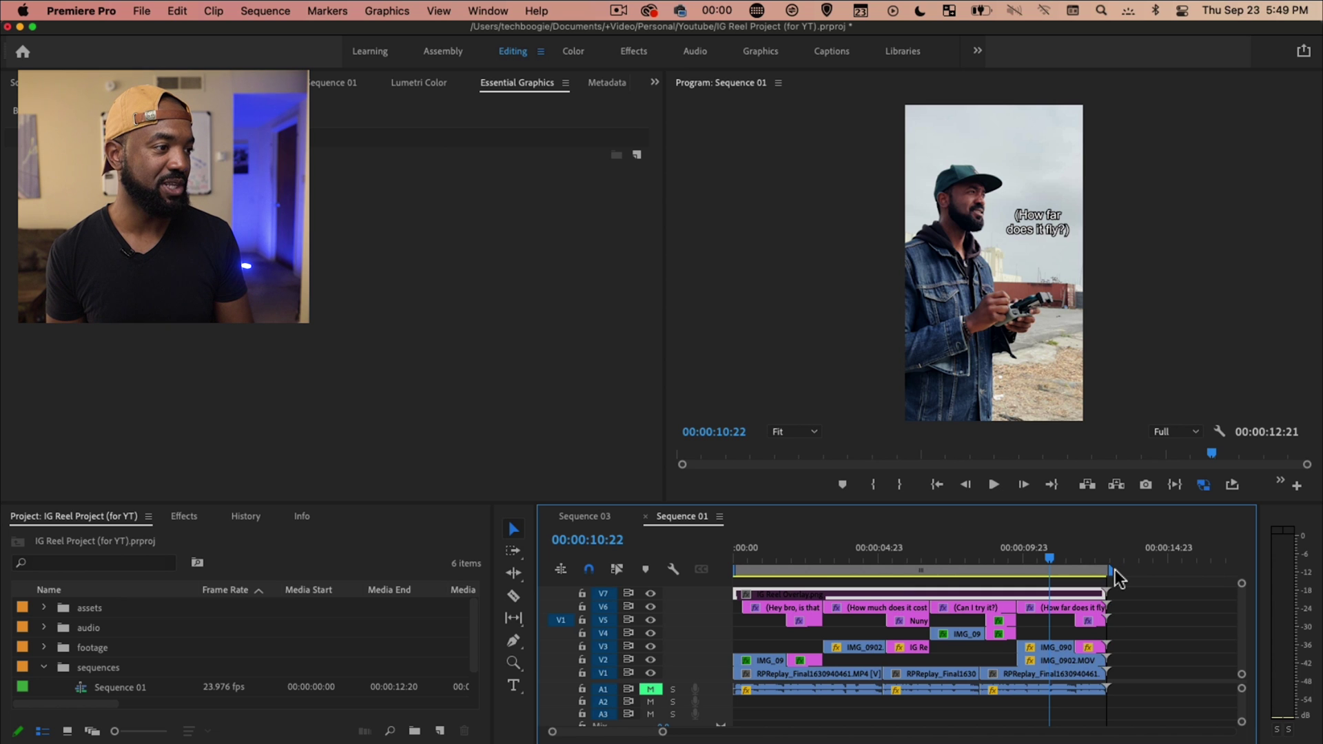
{"action": "left_click", "coordinate": [853, 589]}
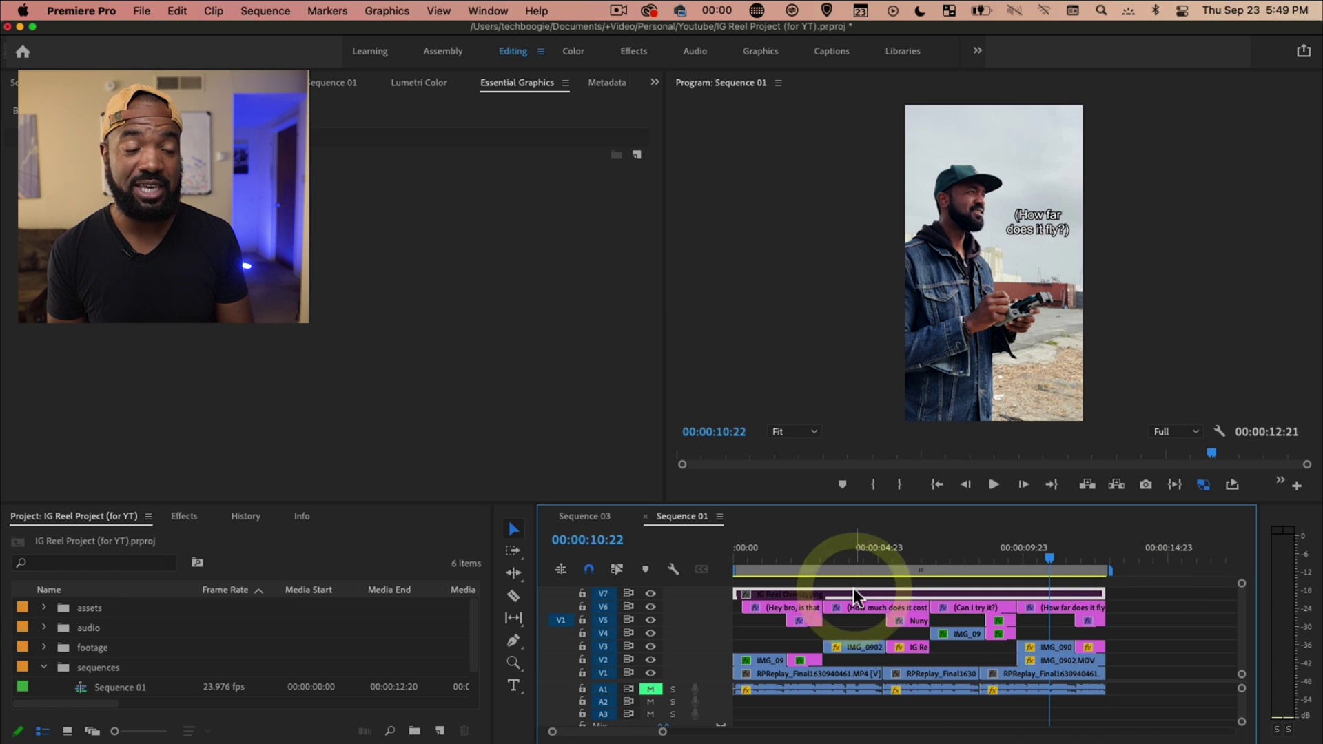
Step: Re-enable the IG Reel Overlay.png clip on track V7 from its context menu
{"action": "right_click", "coordinate": [853, 589]}
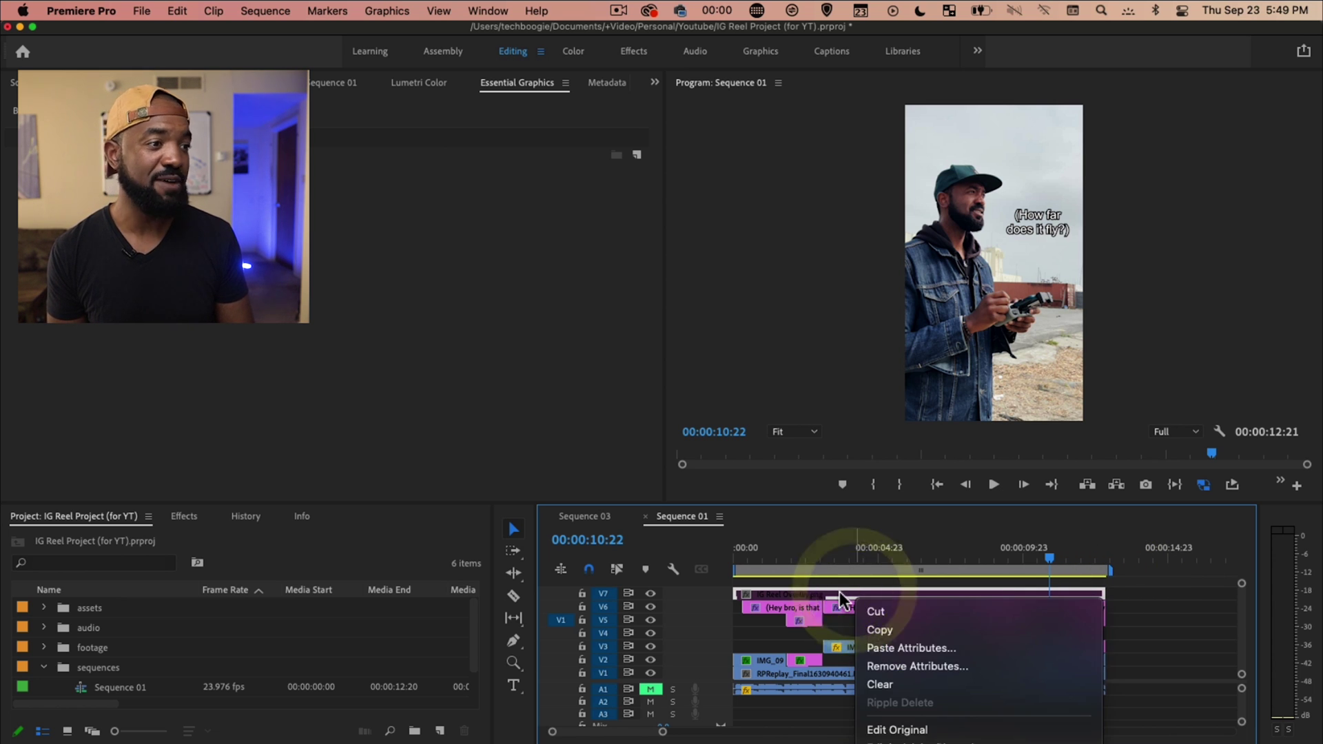
{"action": "scroll", "coordinate": [981, 632], "scroll_direction": "down", "scroll_amount": 8}
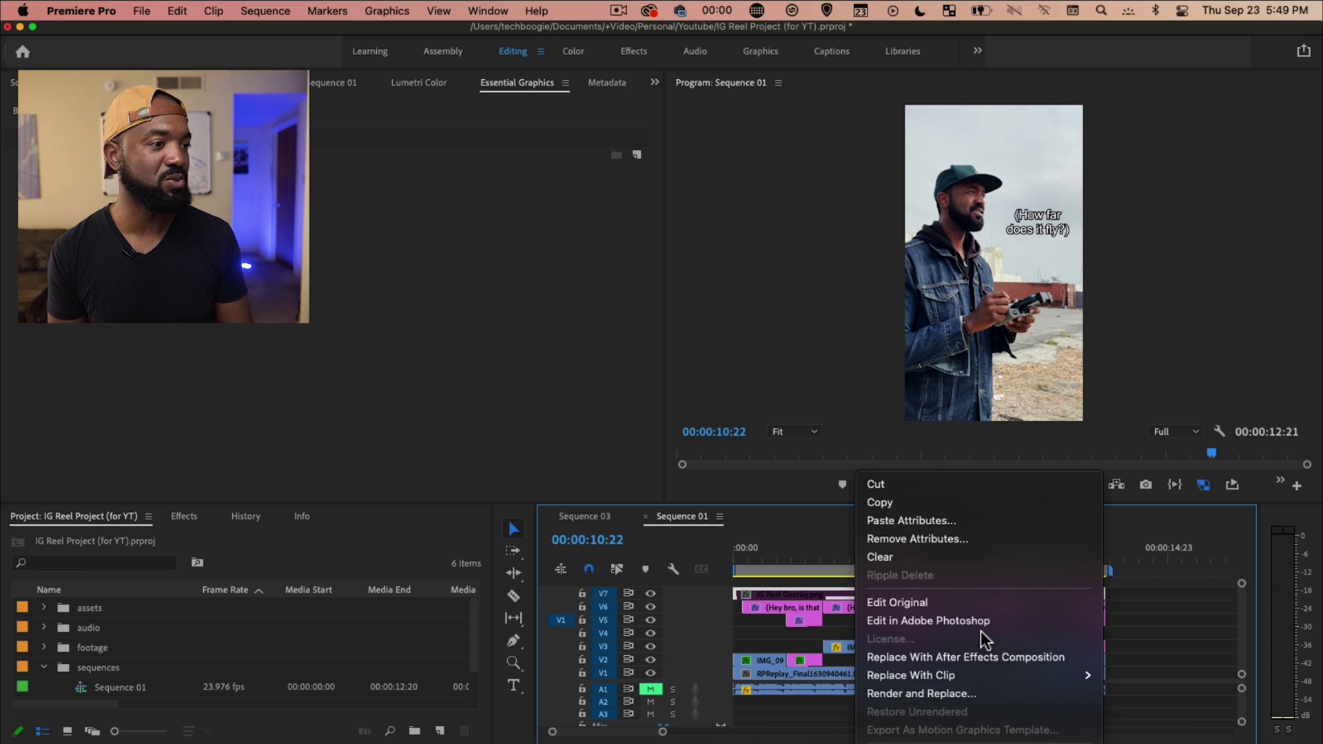
{"action": "scroll", "coordinate": [981, 631], "scroll_direction": "down", "scroll_amount": 2}
{"action": "left_click", "coordinate": [924, 538]}
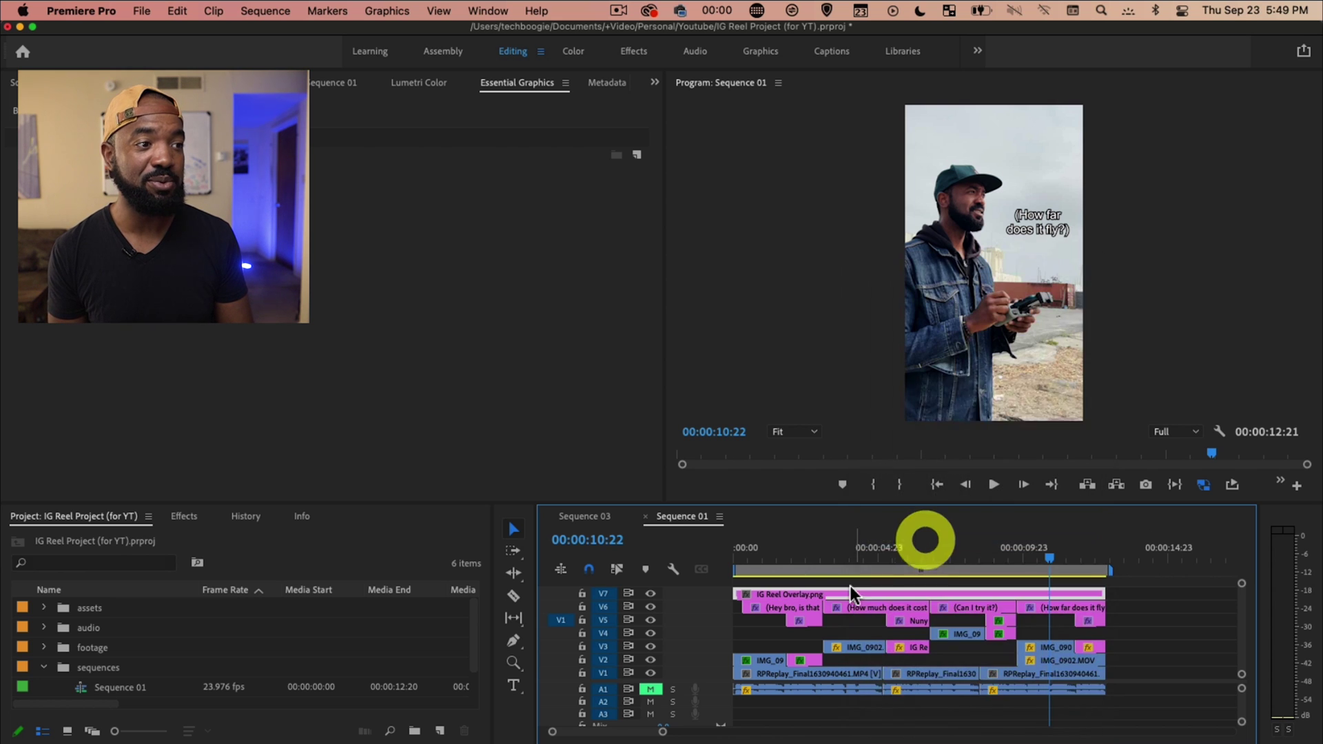
Step: Uncheck Enable on the V7 IG Reel Overlay.png clip so it won't export, then deselect it
{"action": "right_click", "coordinate": [829, 589]}
{"action": "scroll", "coordinate": [903, 734], "scroll_direction": "down", "scroll_amount": 8}
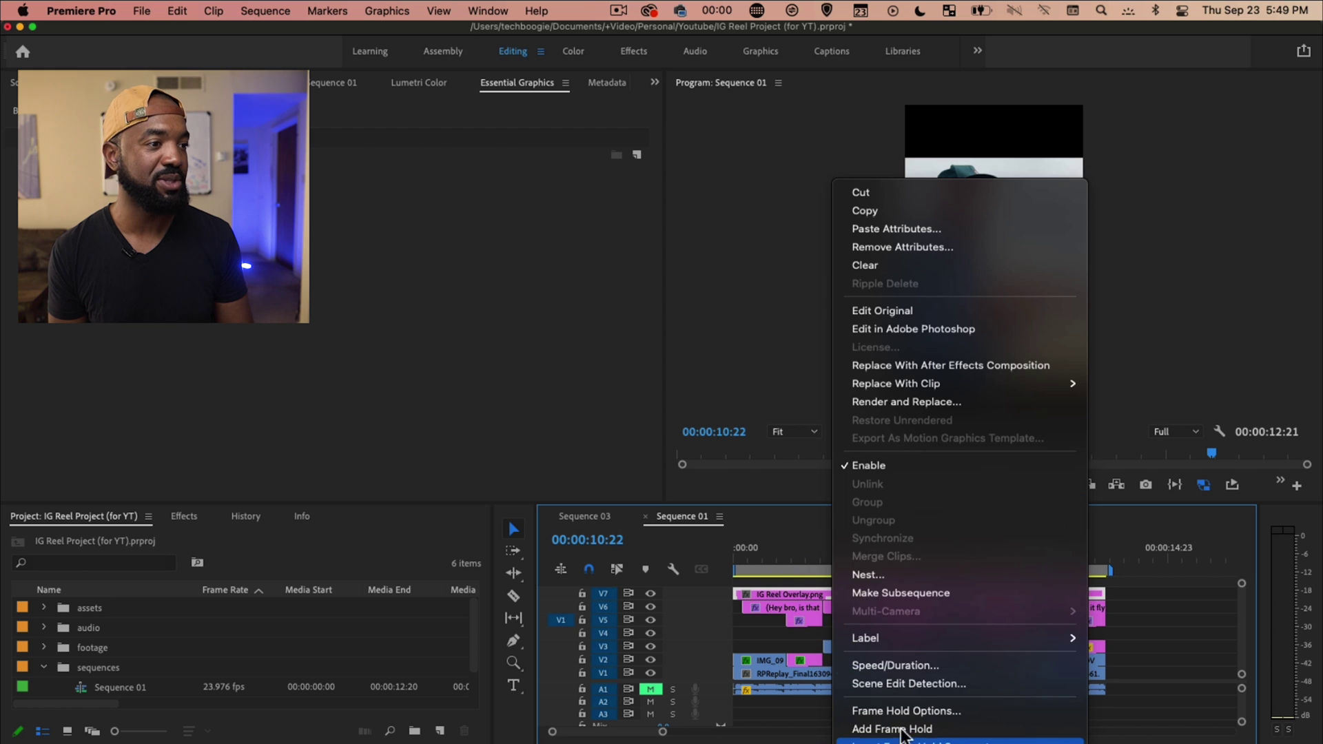
{"action": "left_click", "coordinate": [879, 466]}
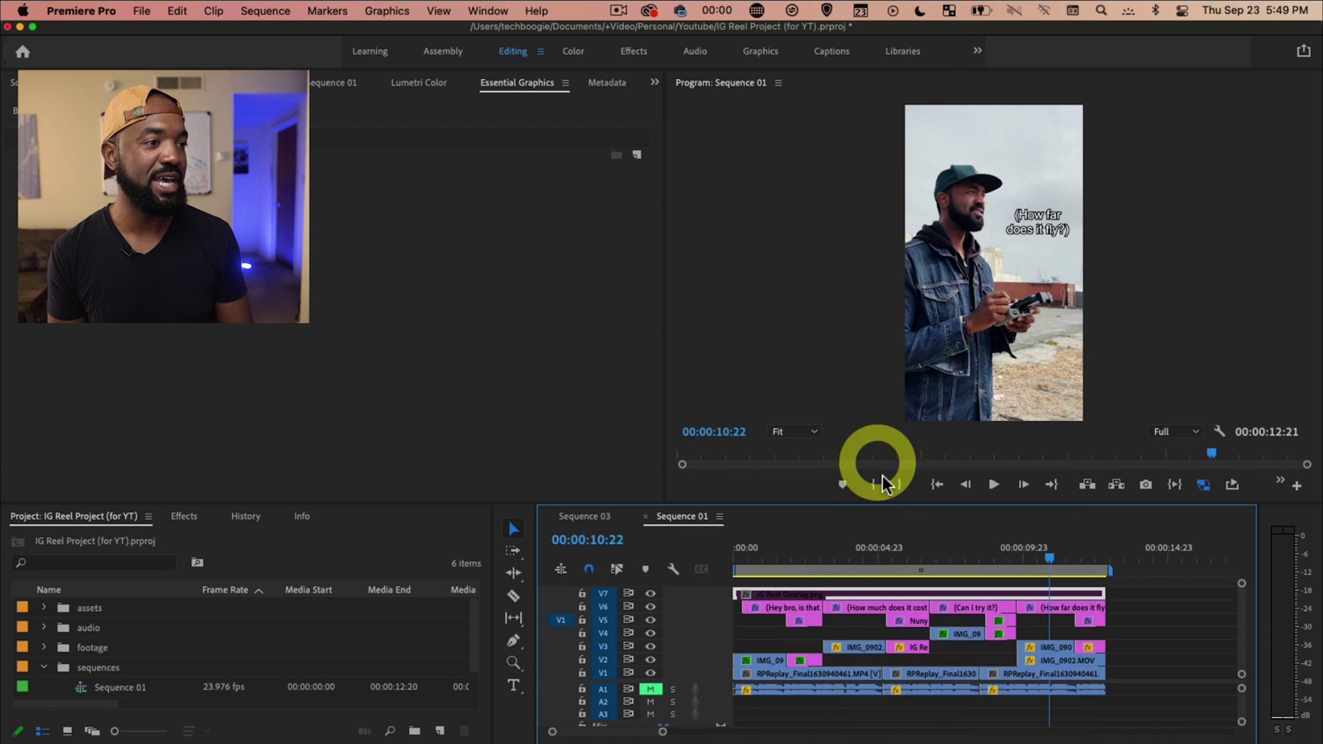
{"action": "left_click", "coordinate": [1123, 596]}
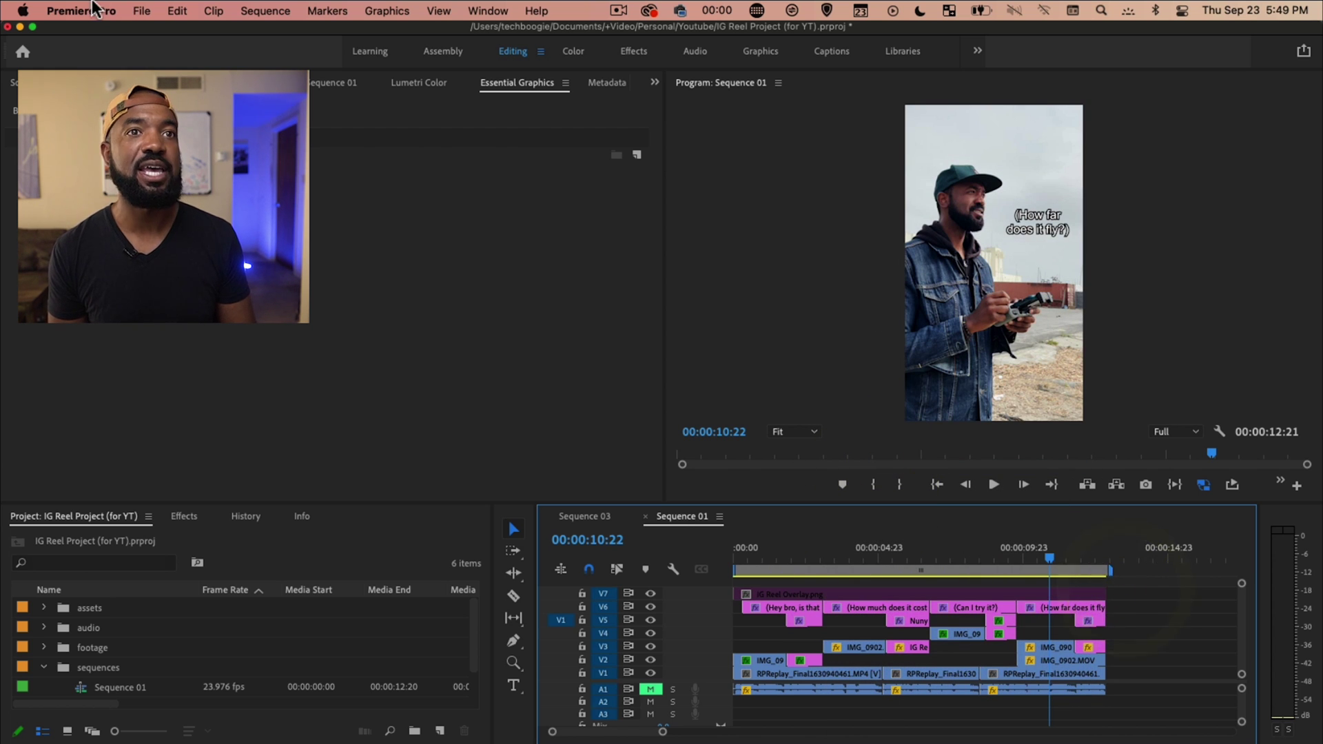
{"action": "left_click", "coordinate": [141, 10]}
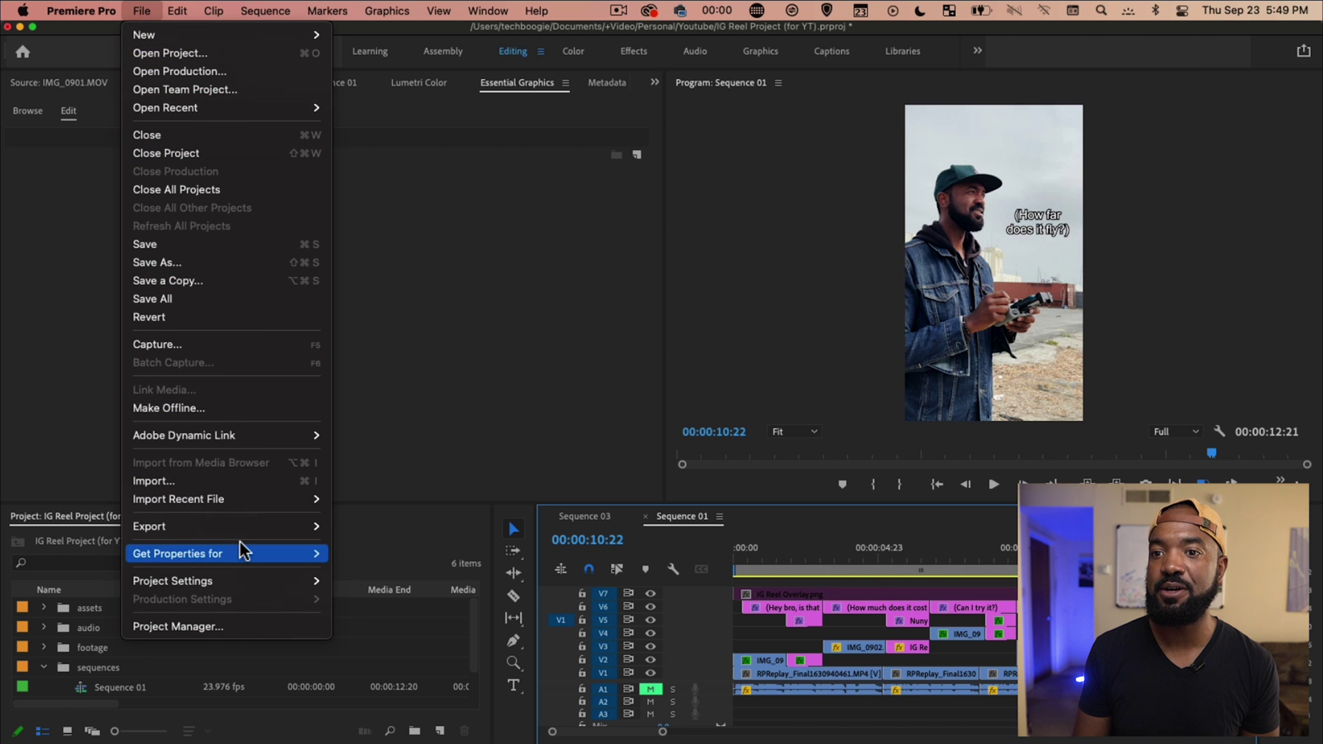
Step: Open File > Export > Media and keep the H.264 Match Source - High bitrate preset
{"action": "mouse_move", "coordinate": [275, 526]}
{"action": "left_click", "coordinate": [398, 527]}
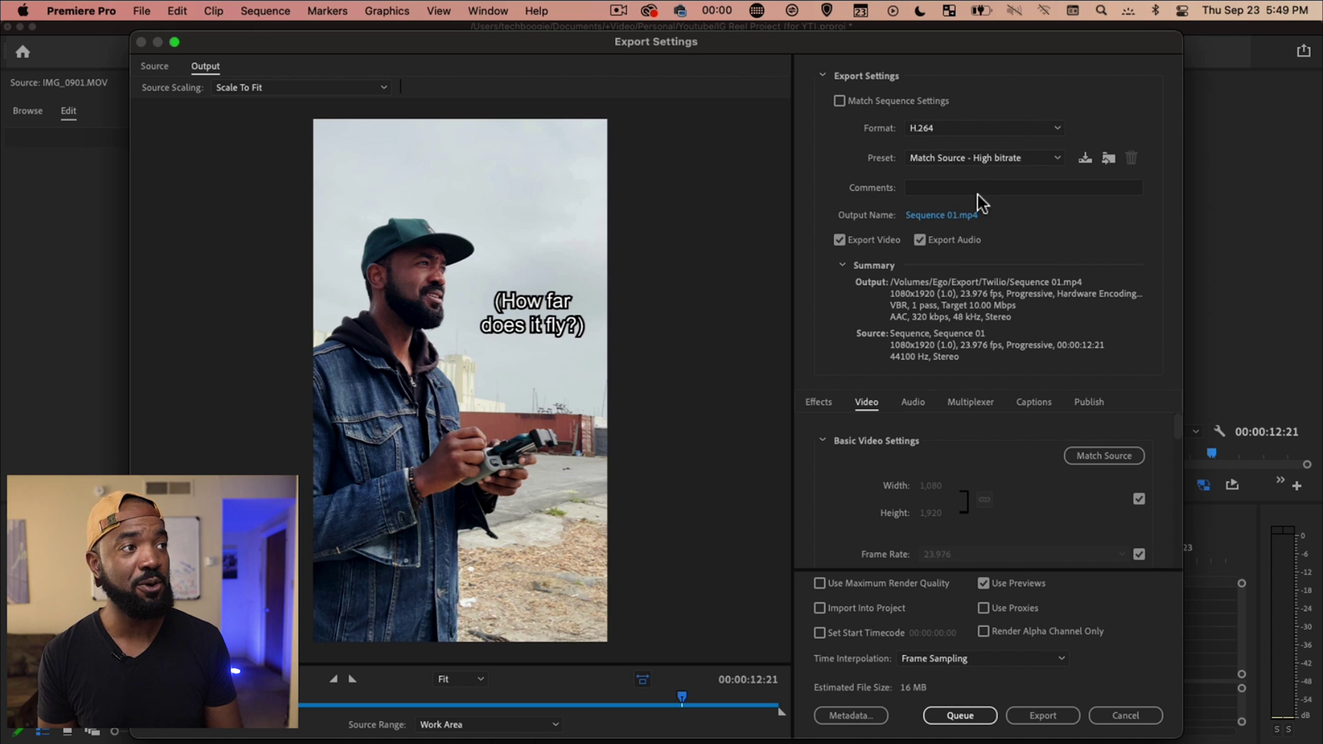
{"action": "left_click", "coordinate": [981, 156]}
{"action": "left_click", "coordinate": [982, 154]}
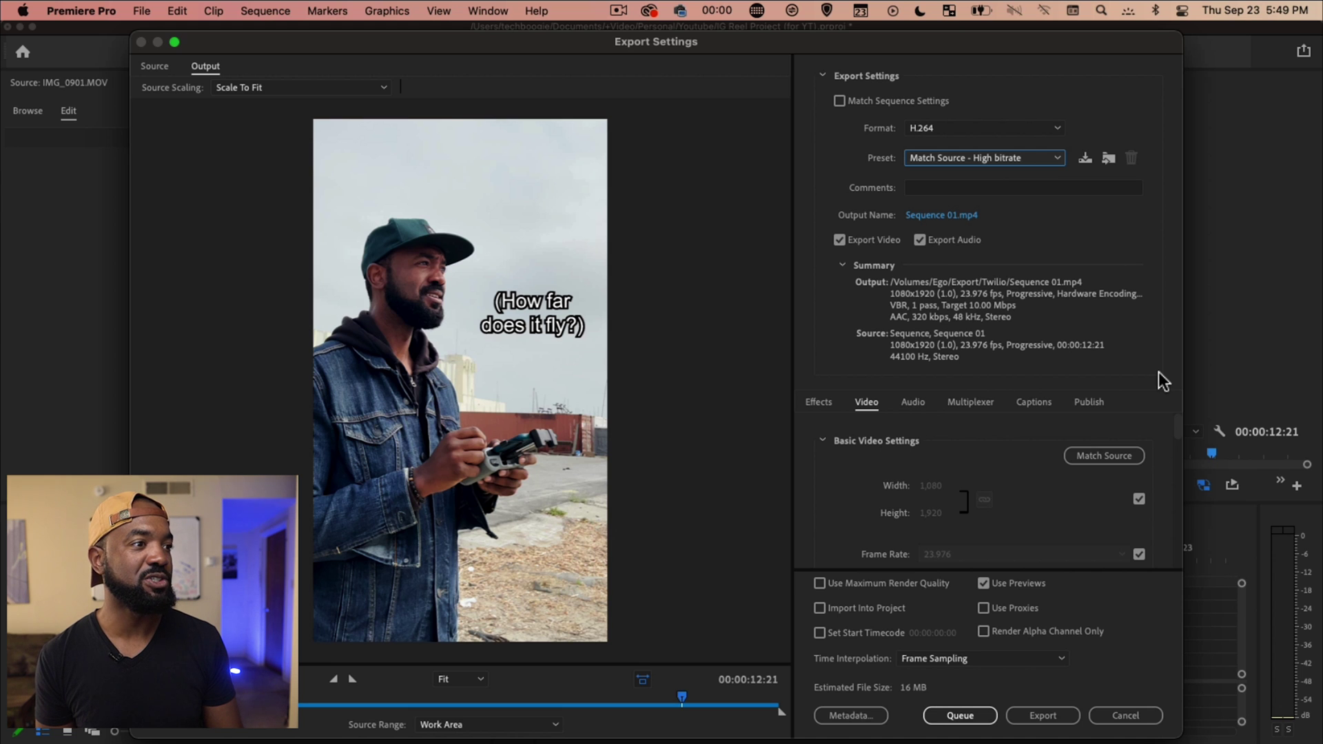
Step: Set Bitrate Encoding to VBR 1 pass with an 8 Mbps target bitrate
{"action": "scroll", "coordinate": [1171, 457], "scroll_direction": "down", "scroll_amount": 4}
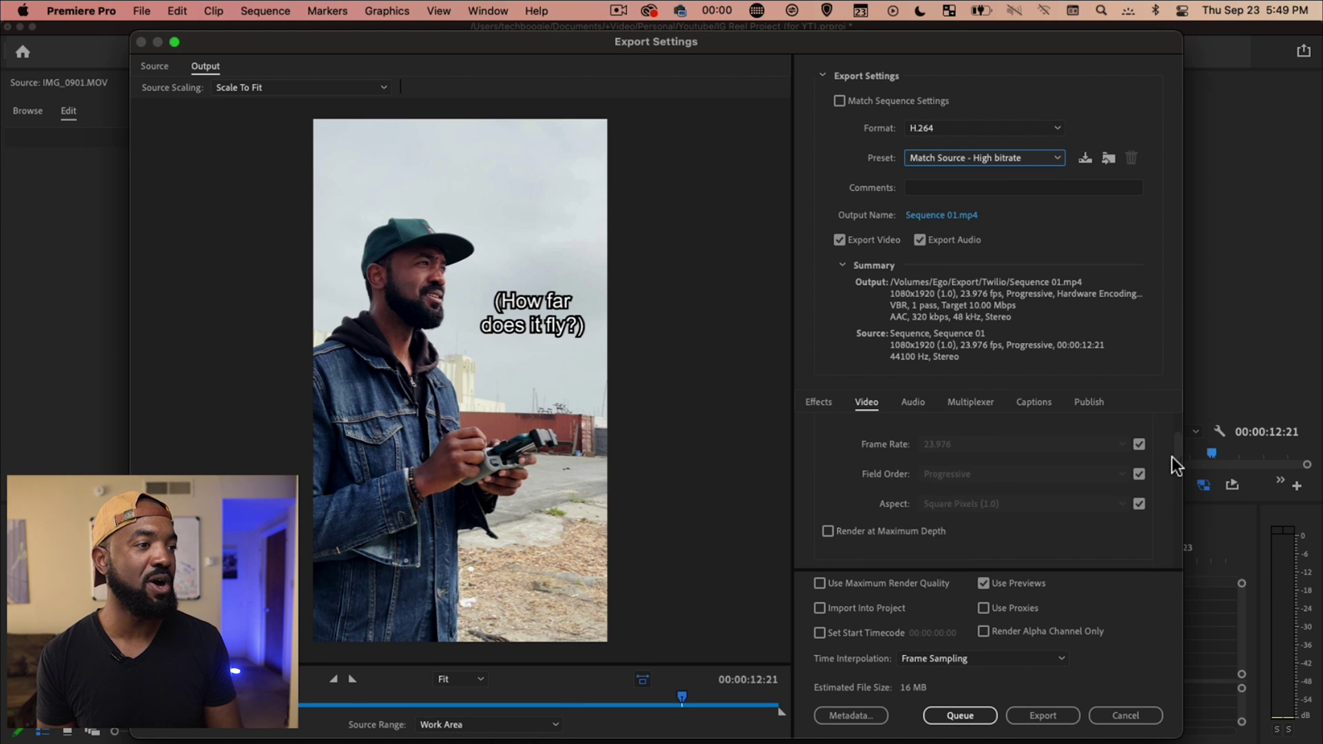
{"action": "scroll", "coordinate": [1171, 456], "scroll_direction": "down", "scroll_amount": 8}
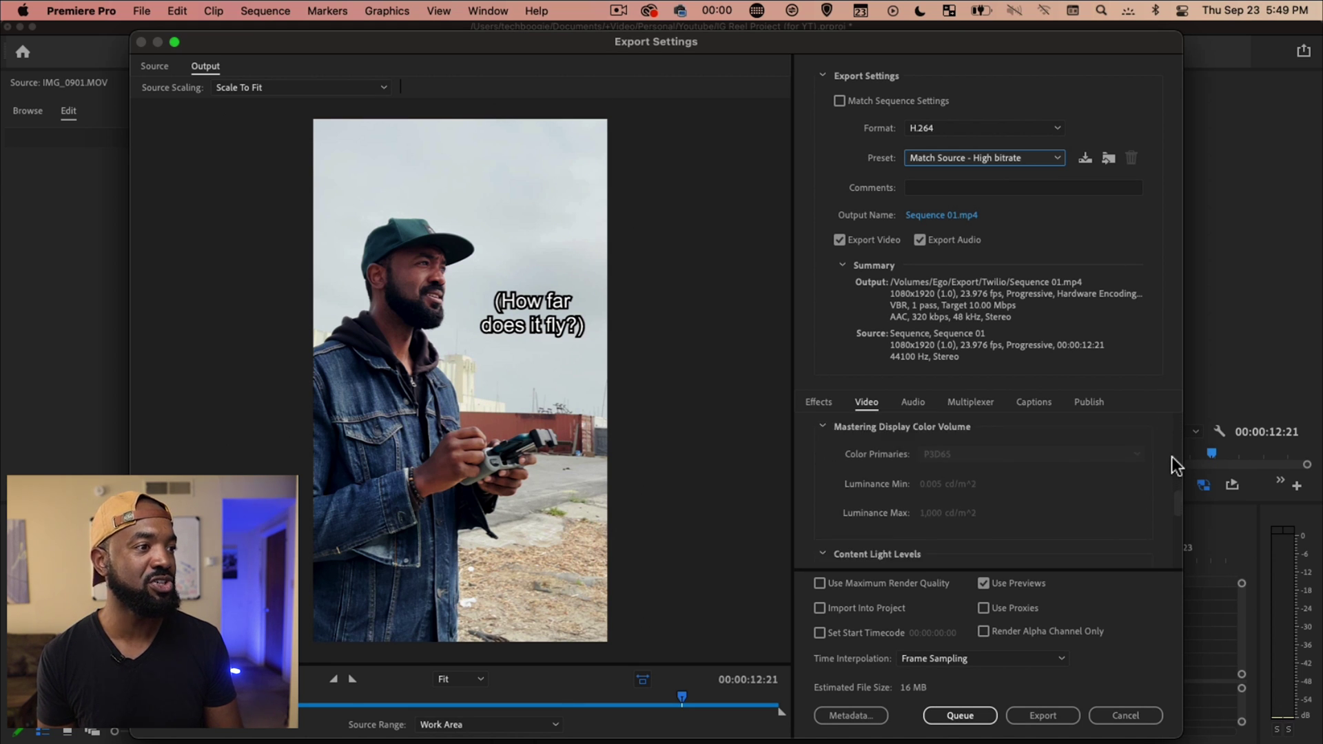
{"action": "scroll", "coordinate": [1171, 456], "scroll_direction": "down", "scroll_amount": 5}
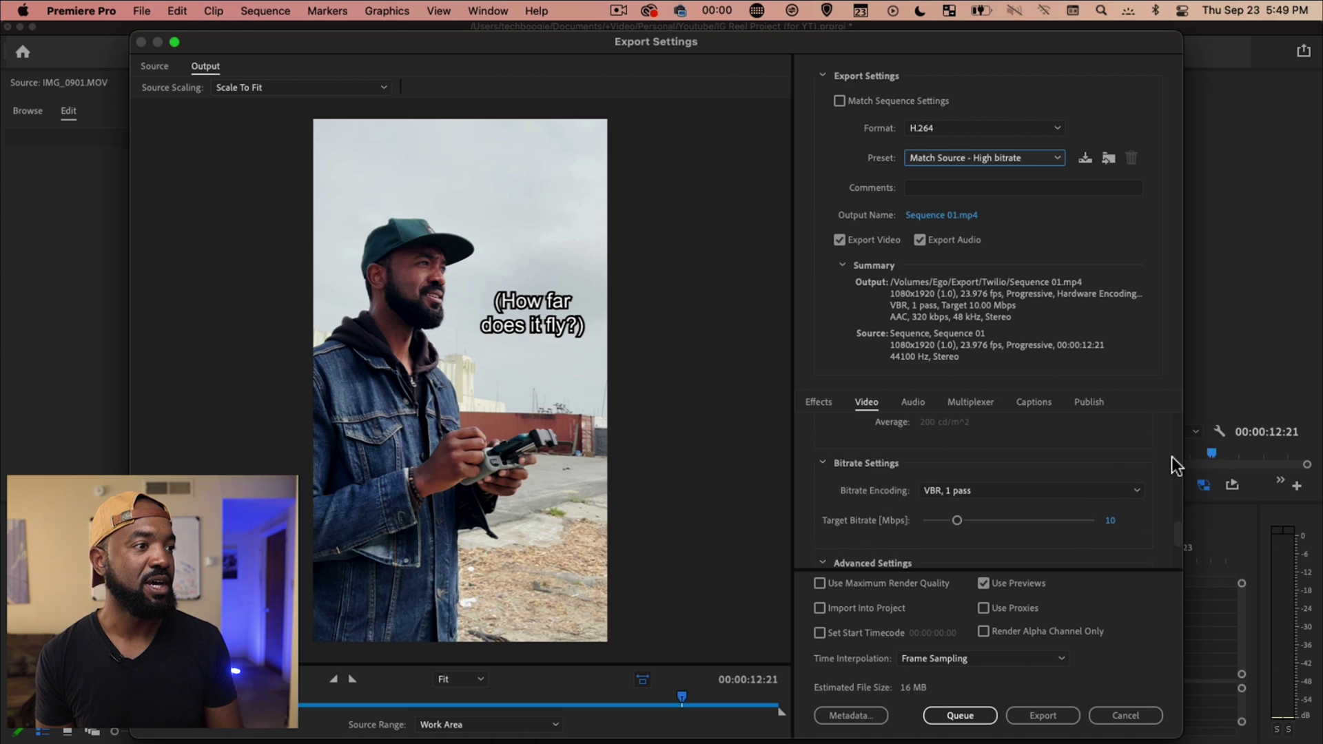
{"action": "scroll", "coordinate": [1171, 457], "scroll_direction": "down", "scroll_amount": 1}
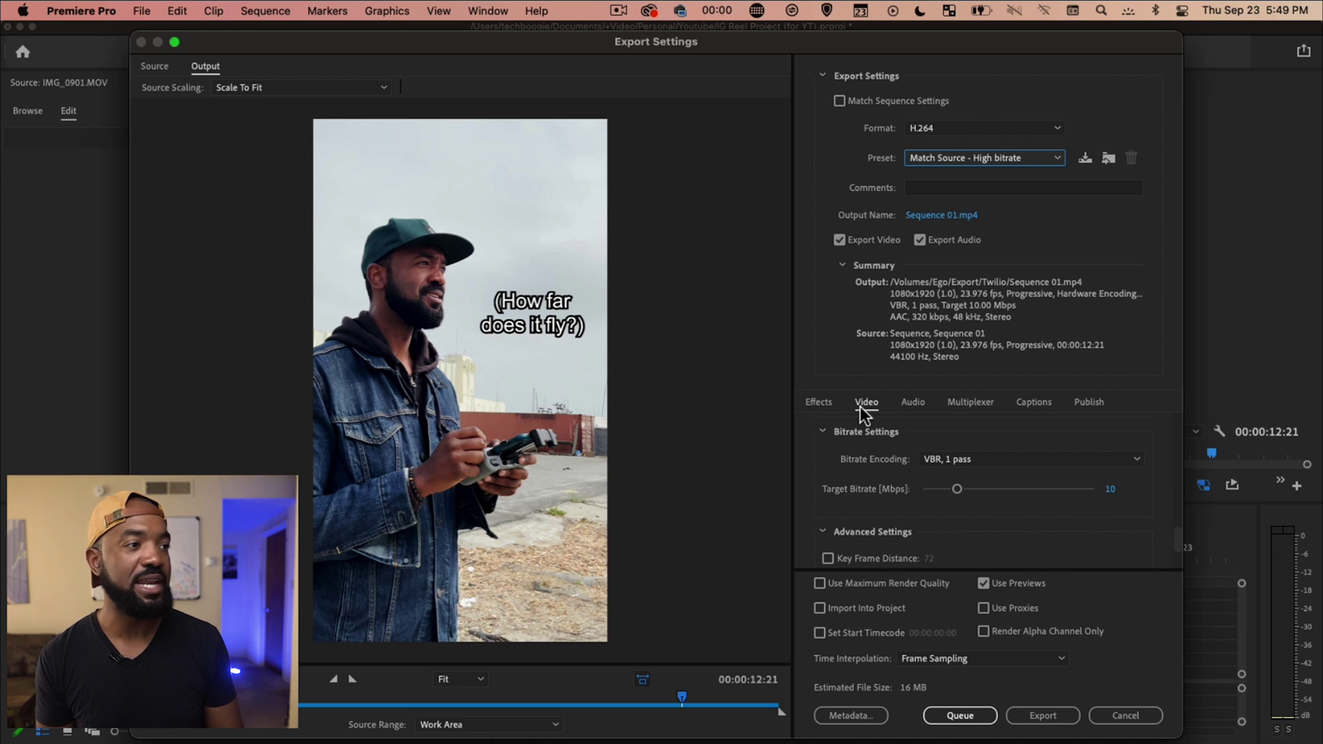
{"action": "left_click", "coordinate": [1110, 458]}
{"action": "left_click", "coordinate": [990, 492]}
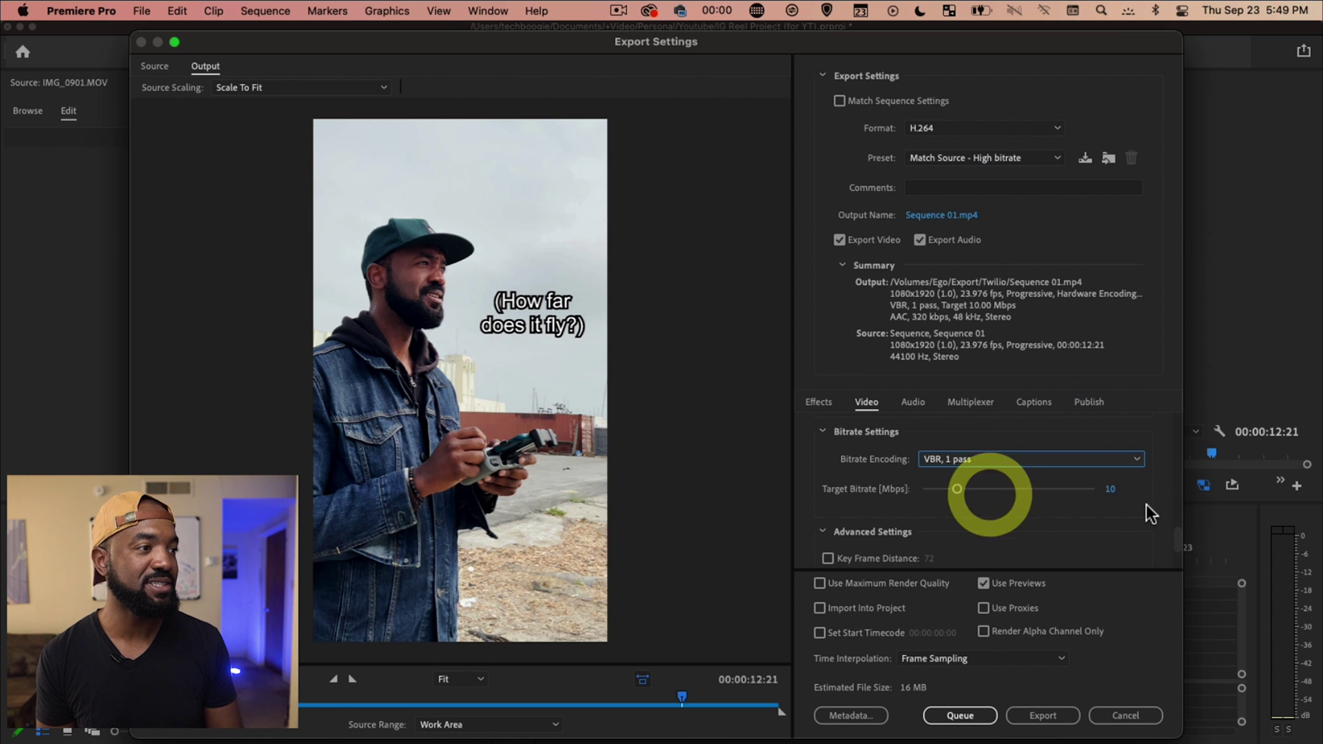
{"action": "left_click", "coordinate": [1109, 488]}
{"action": "type", "text": "8"}
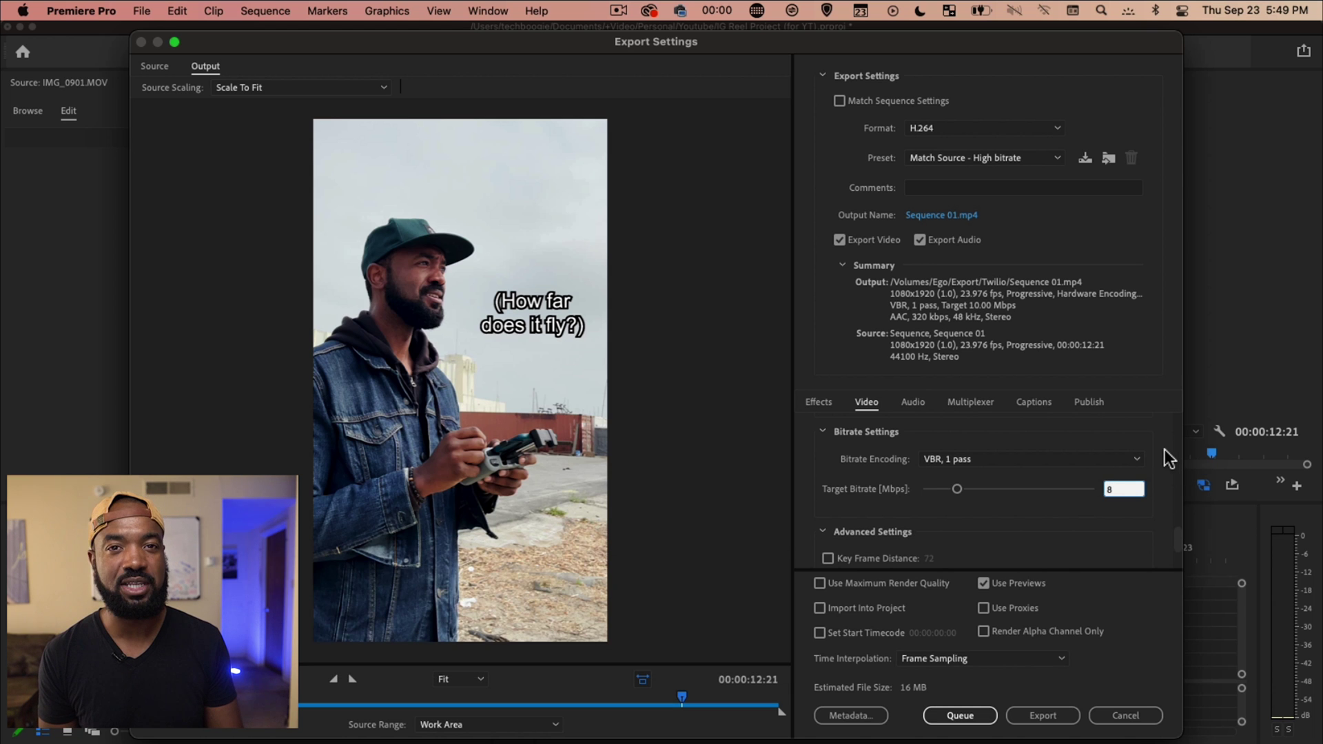
{"action": "left_click", "coordinate": [1164, 449]}
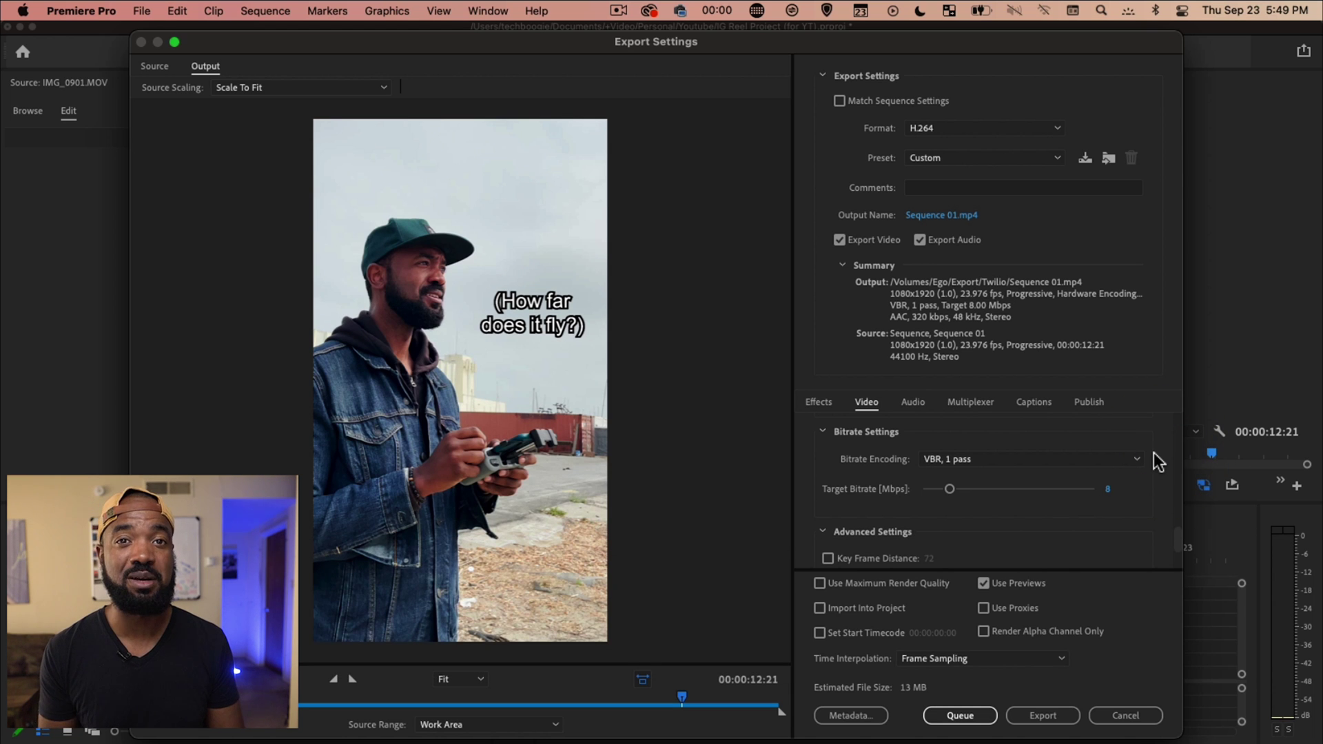
{"action": "scroll", "coordinate": [1154, 447], "scroll_direction": "down", "scroll_amount": 3}
{"action": "scroll", "coordinate": [1154, 447], "scroll_direction": "up", "scroll_amount": 6}
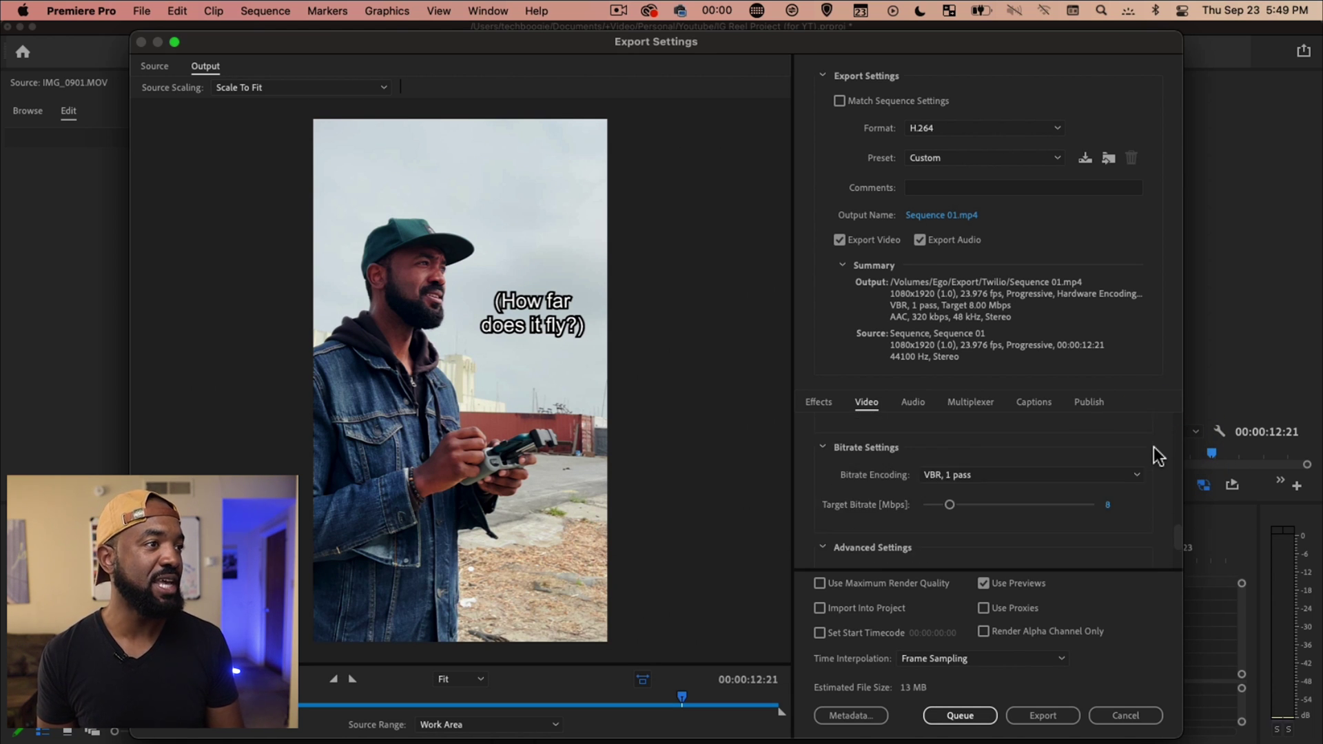
{"action": "left_click", "coordinate": [1086, 158]}
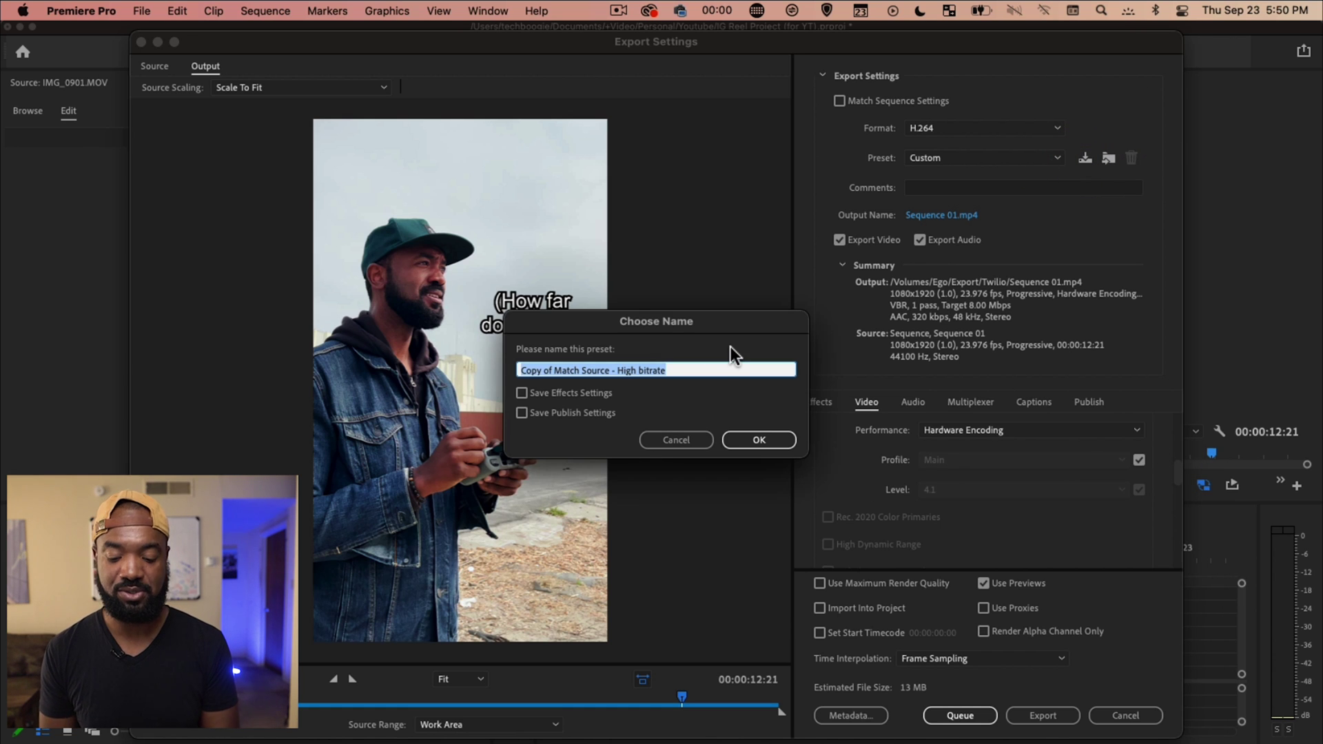
{"action": "type", "text": "IG Ree"}
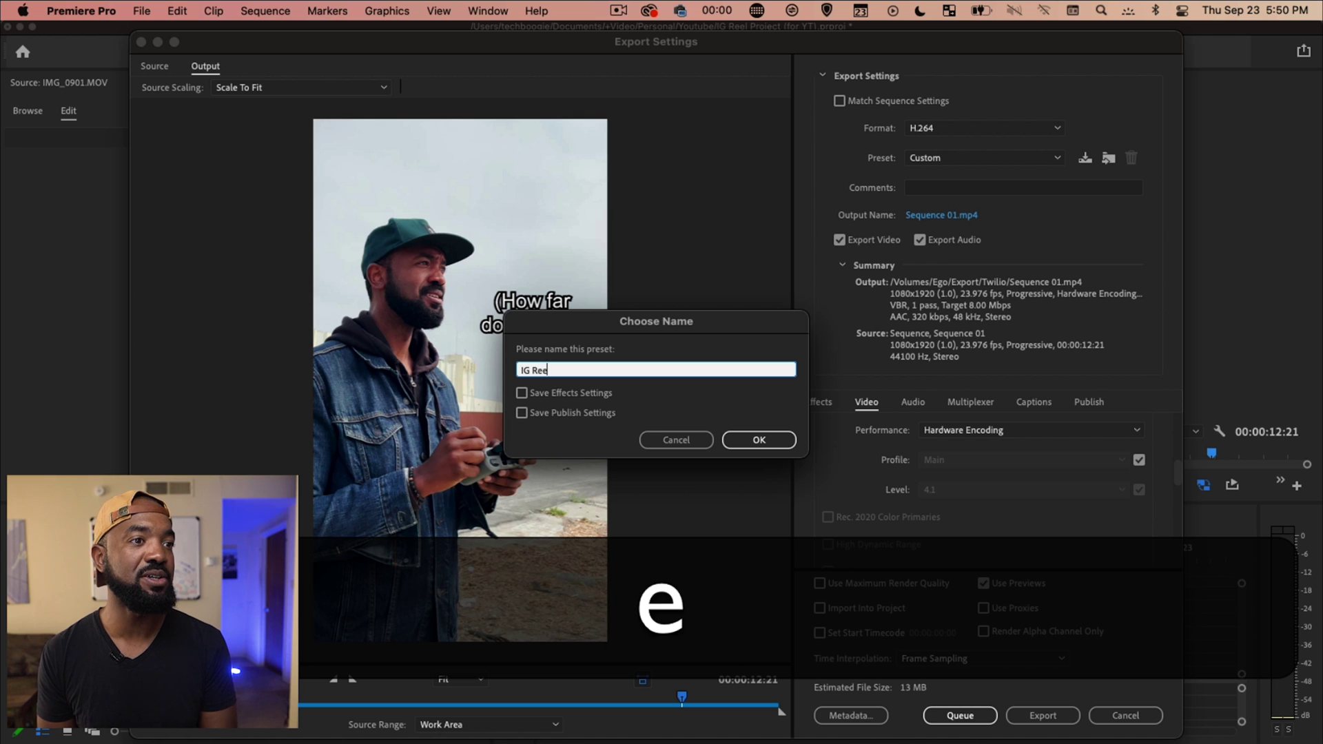
{"action": "type", "text": "ls"}
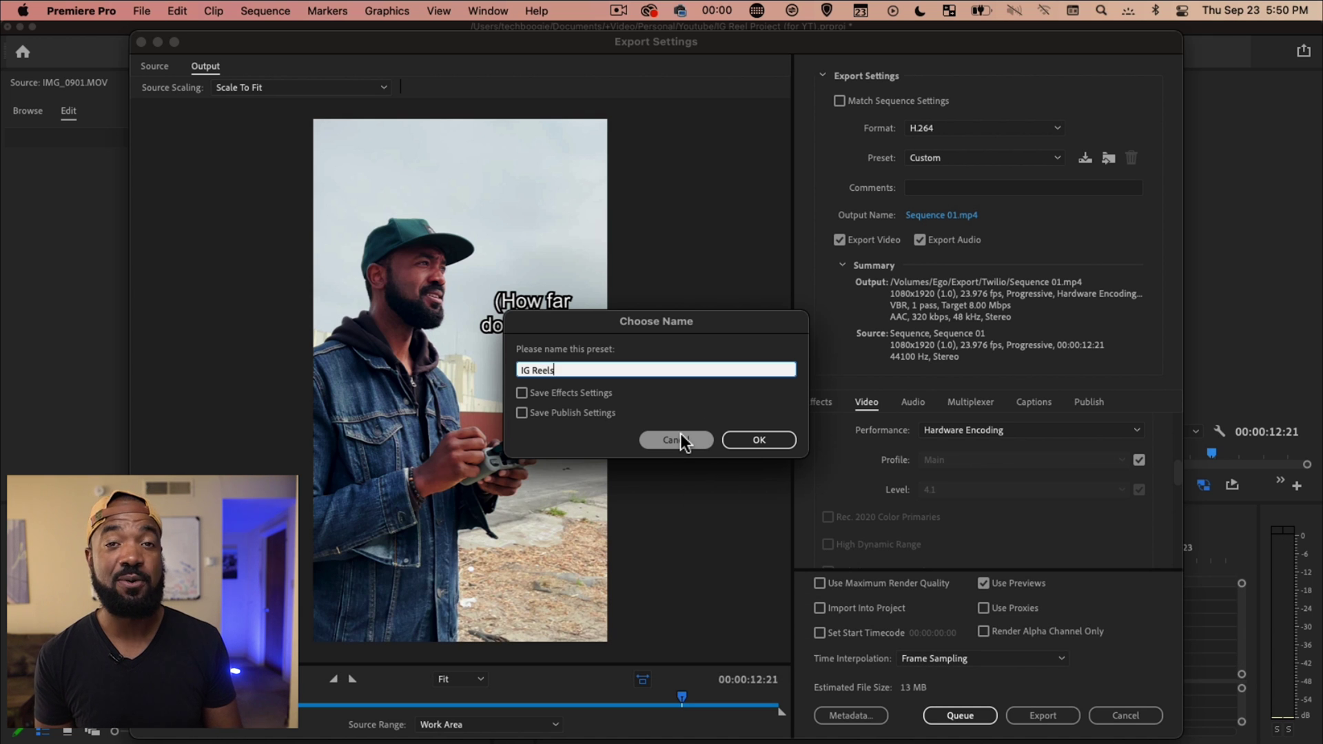
{"action": "left_click", "coordinate": [678, 437]}
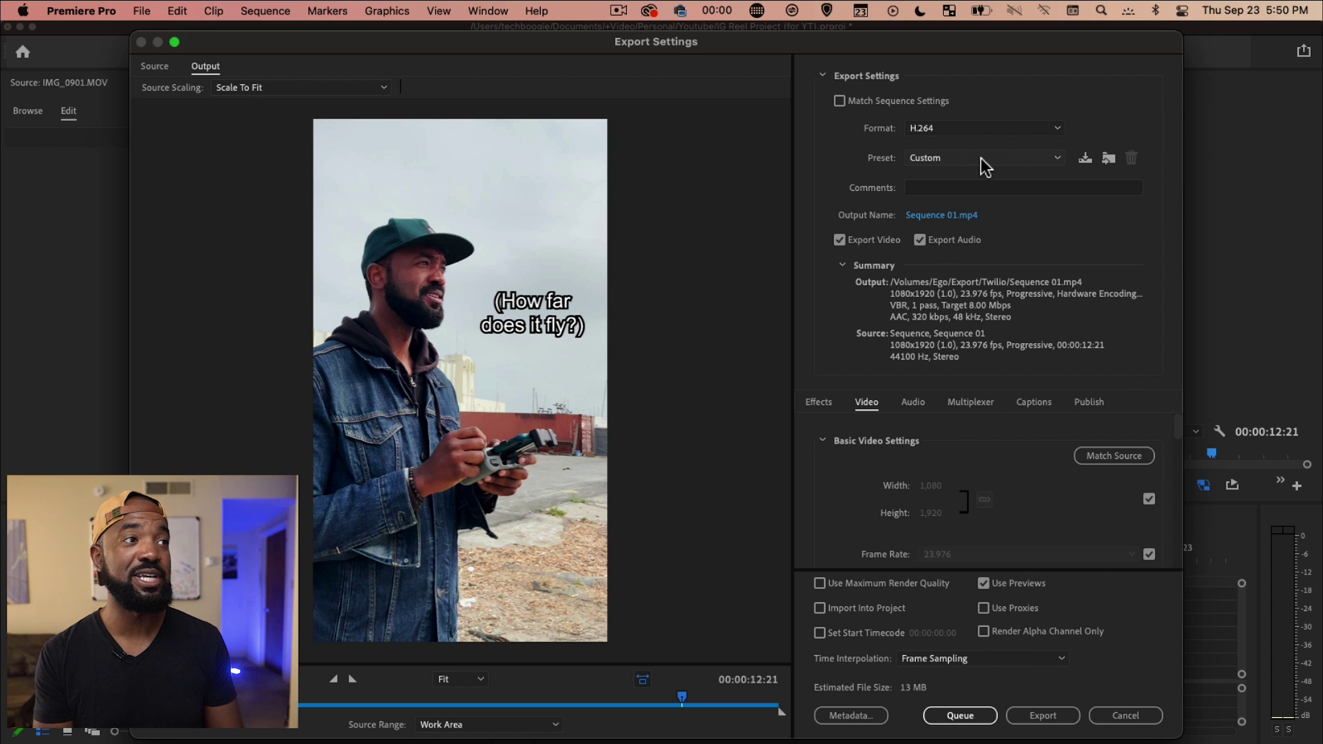
{"action": "left_click", "coordinate": [981, 158]}
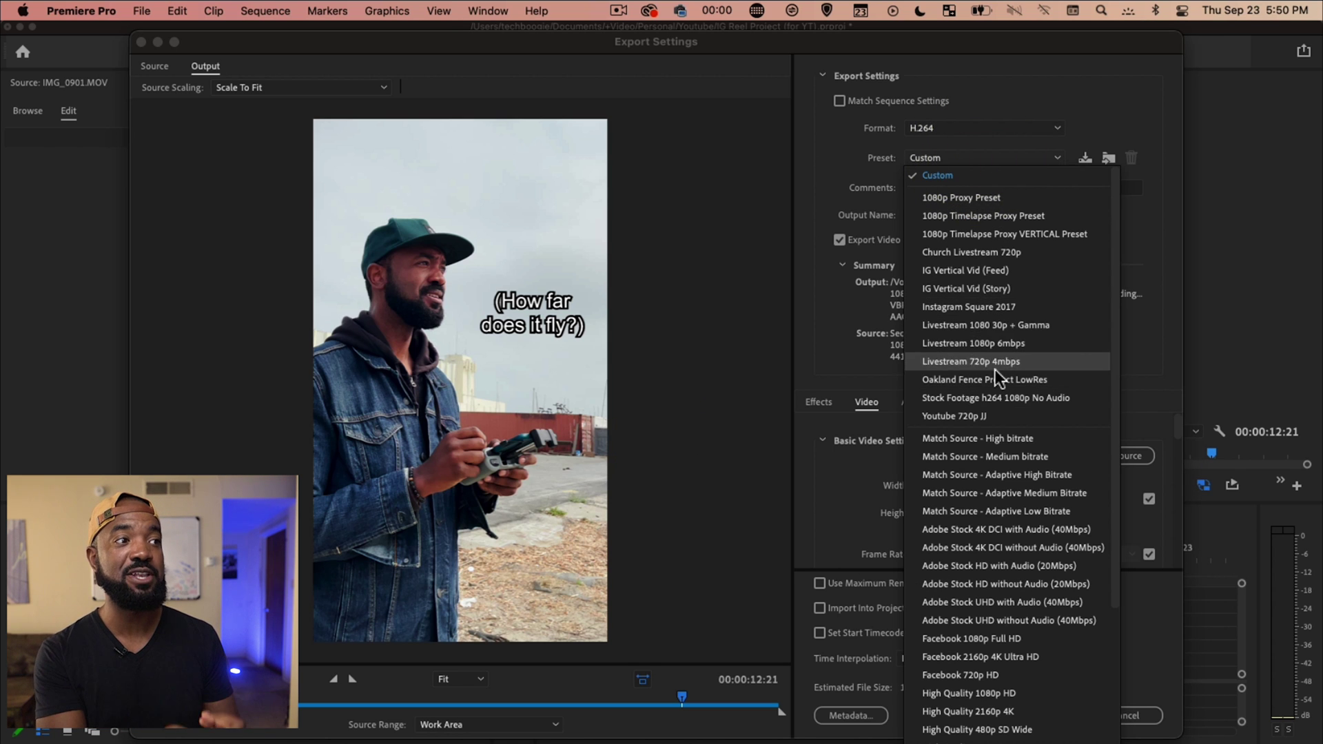
{"action": "left_click", "coordinate": [1109, 131]}
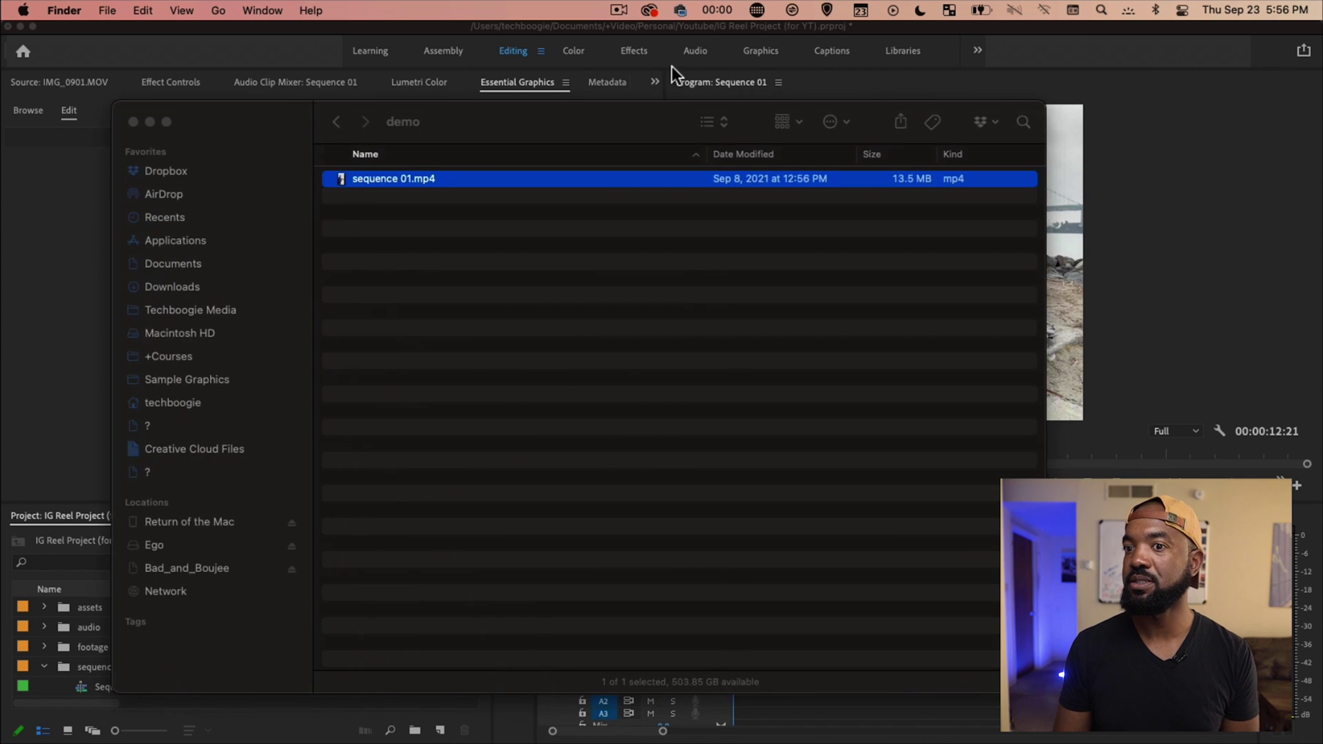
Step: AirDrop sequence 01.mp4 to the nearby iPhone after turning on Wi-Fi, then click Done
{"action": "right_click", "coordinate": [399, 182]}
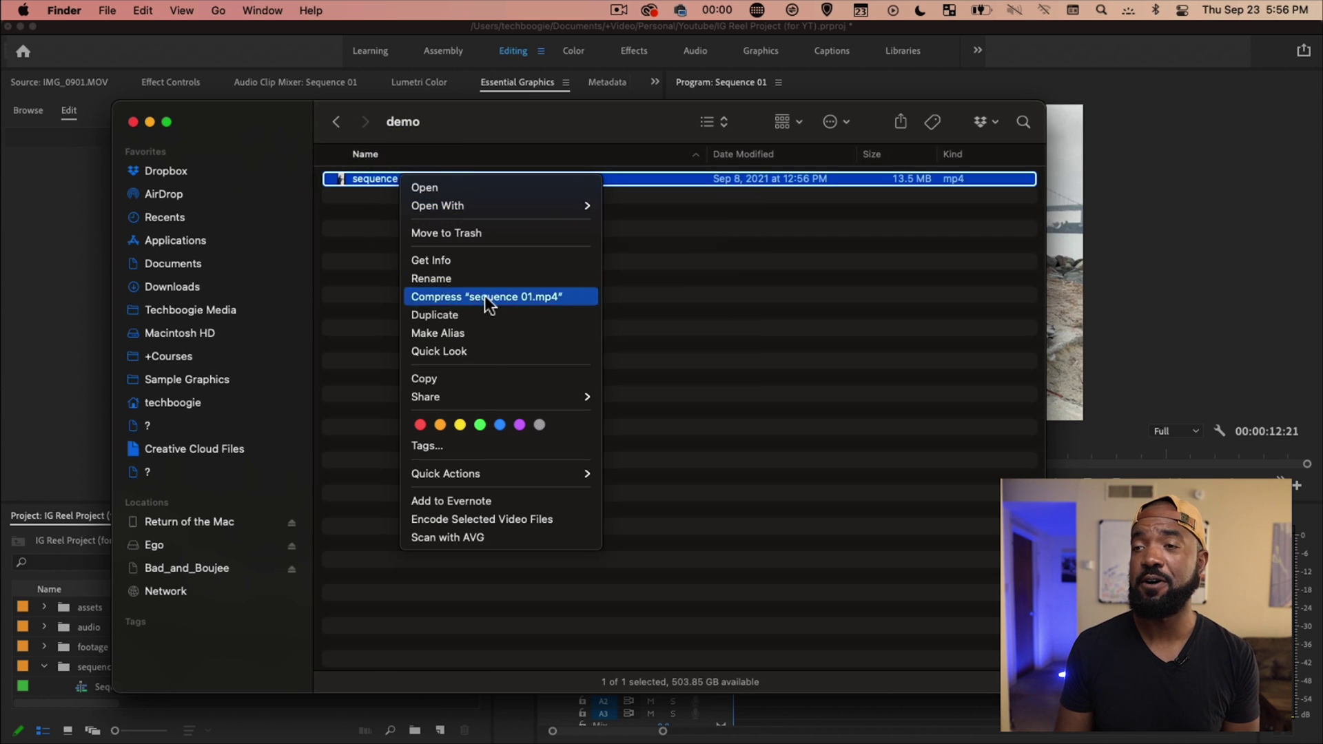
{"action": "mouse_move", "coordinate": [487, 399]}
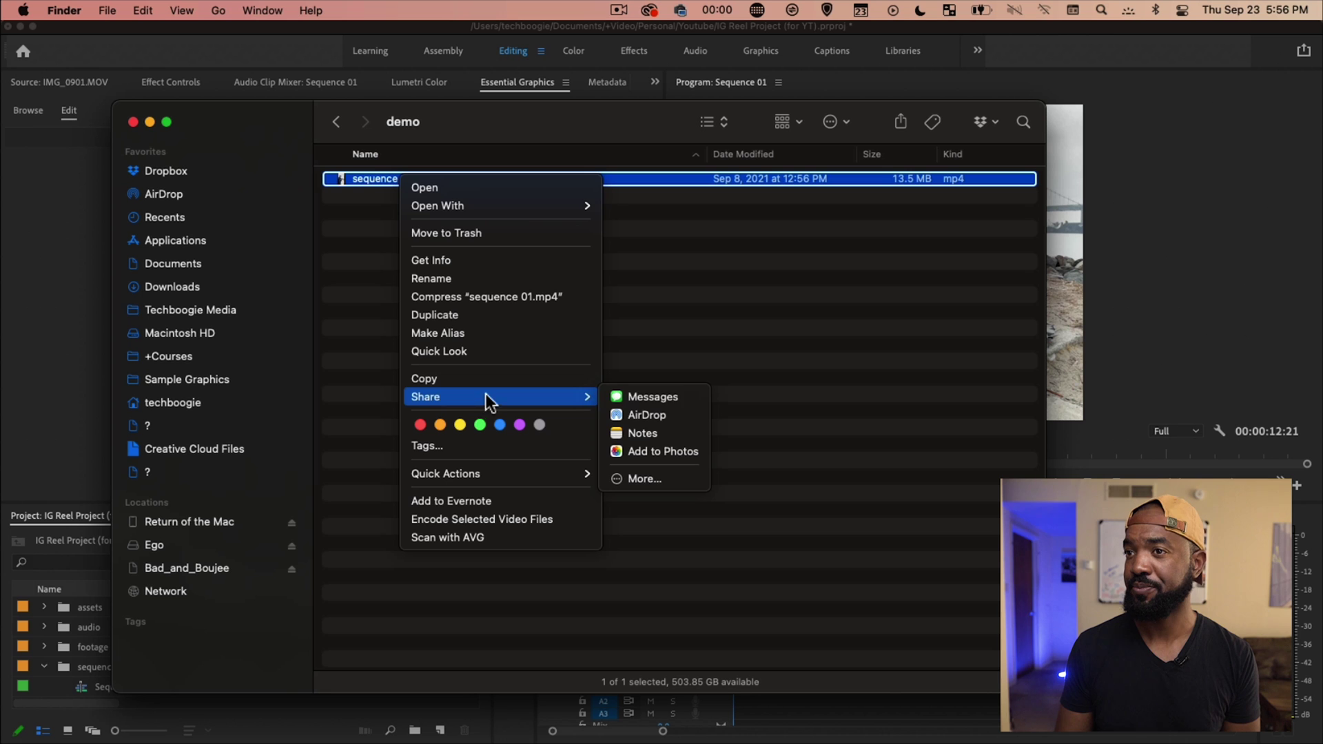
{"action": "left_click", "coordinate": [670, 416]}
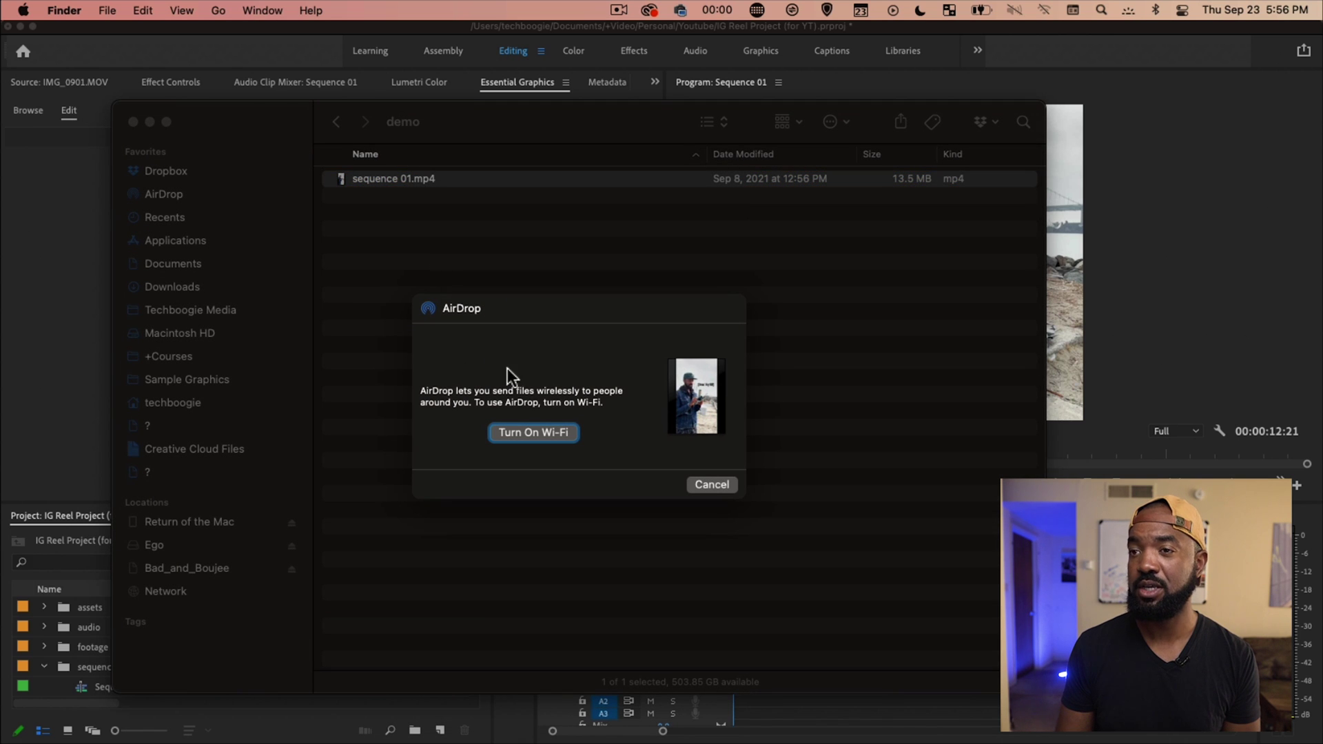
{"action": "left_click", "coordinate": [535, 435]}
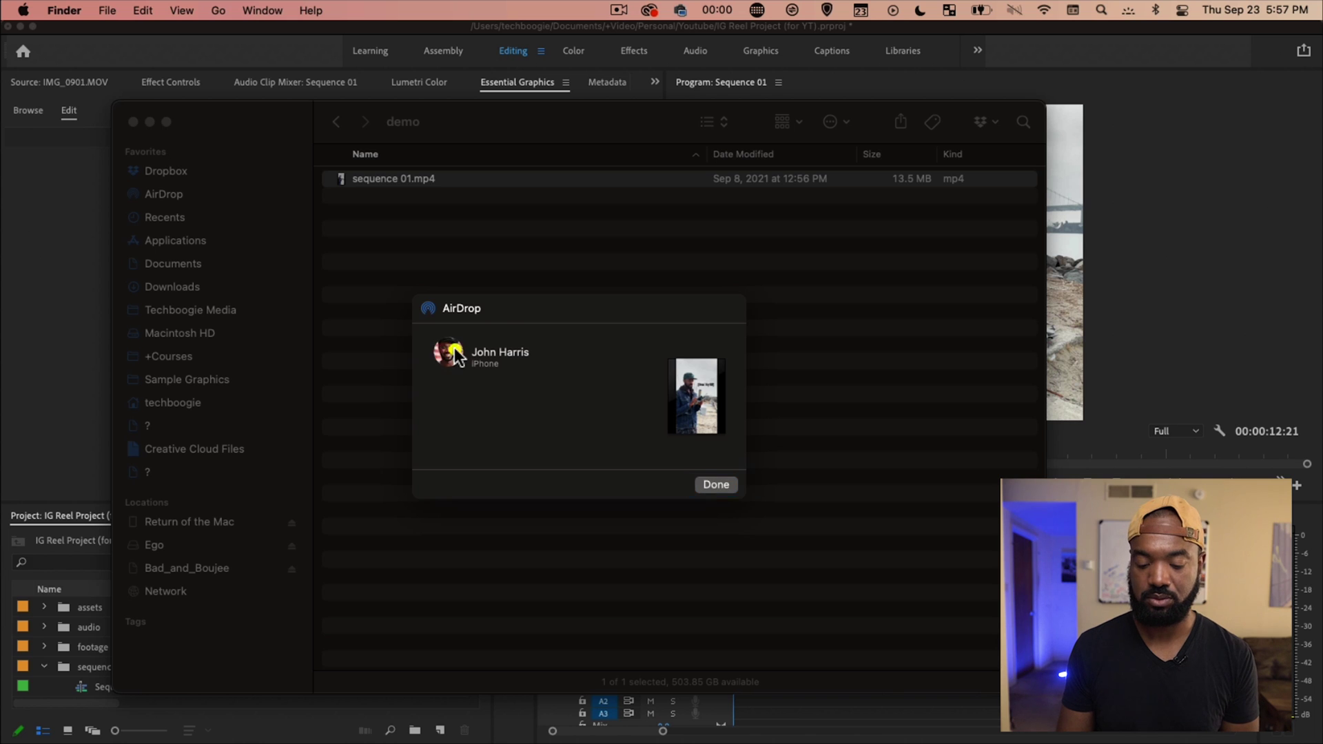
{"action": "left_click", "coordinate": [456, 356]}
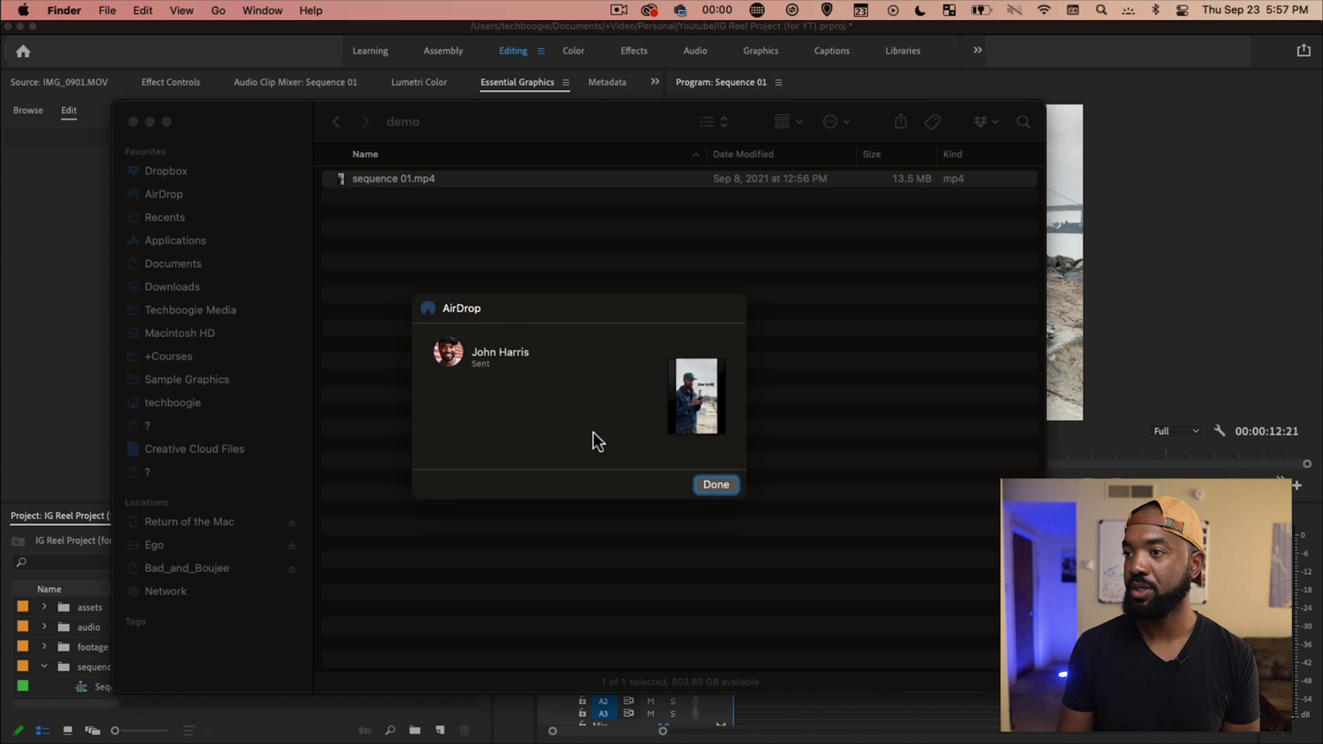
{"action": "left_click", "coordinate": [716, 485]}
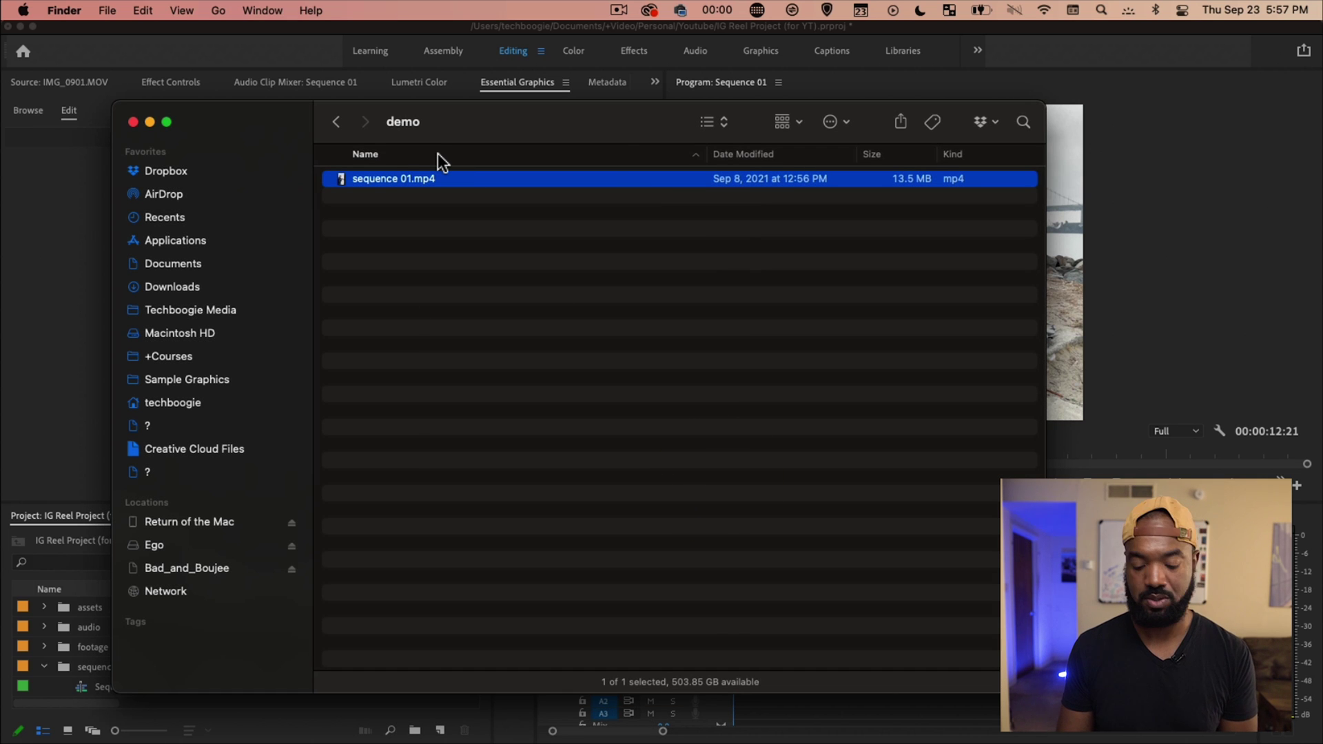